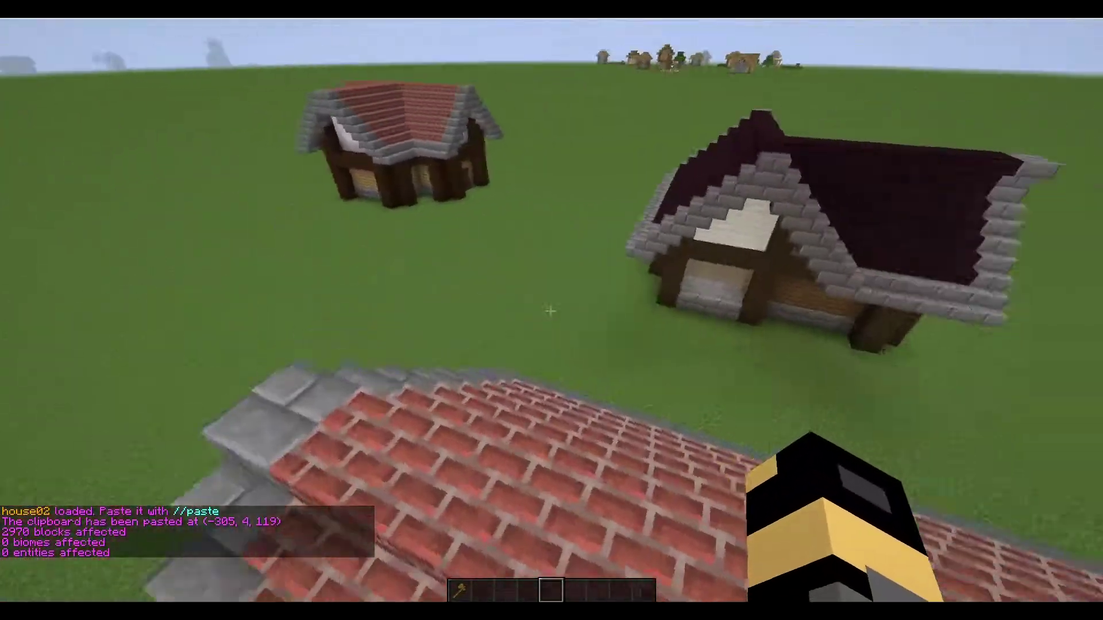
# Fly over the pasted houses and surrounding terrain to inspect the builds from above.
pyautogui.press('w')
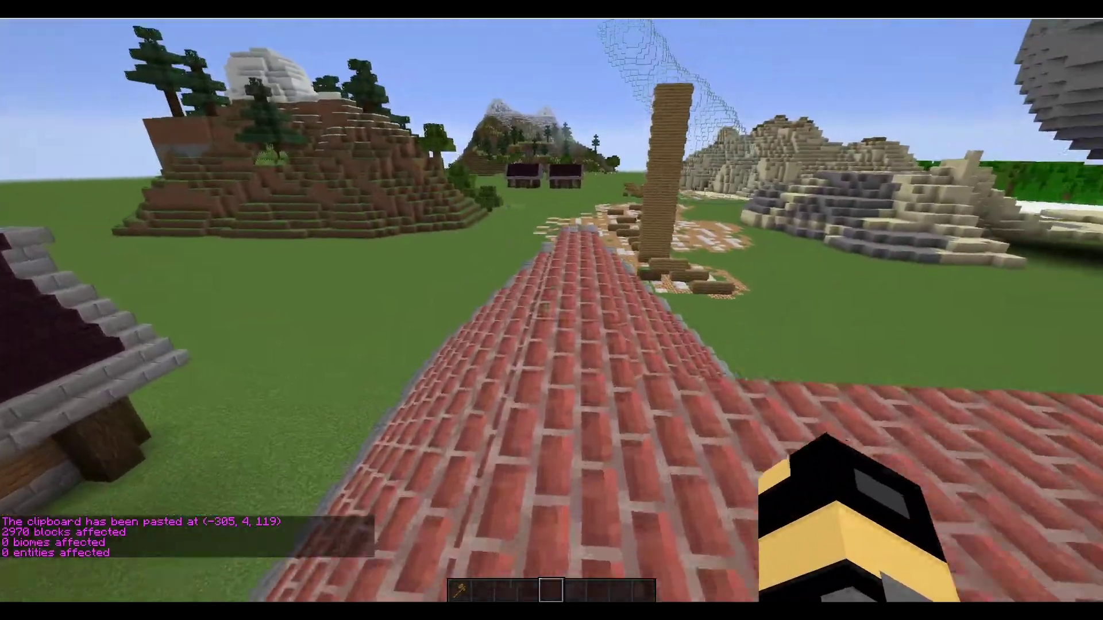
pyautogui.press('w')
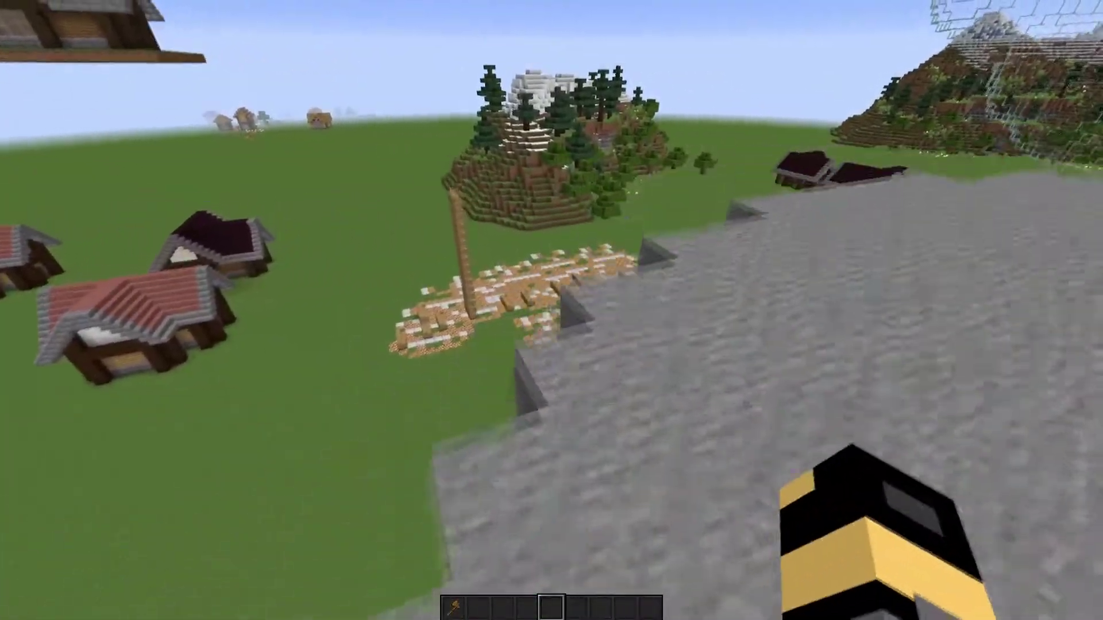
pyautogui.press('w')
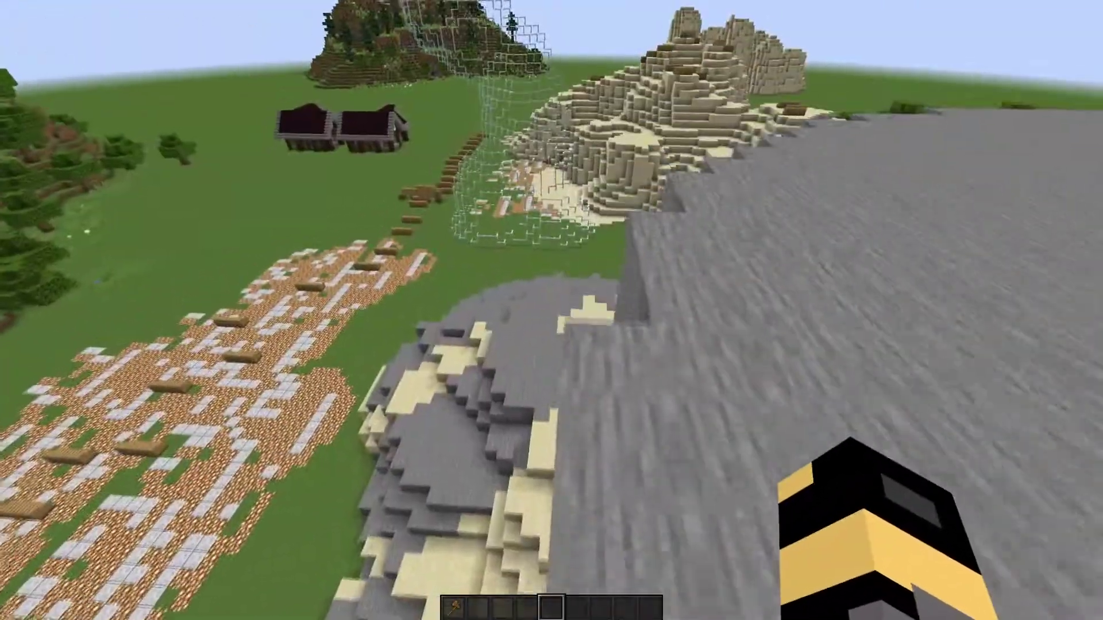
pyautogui.press('w')
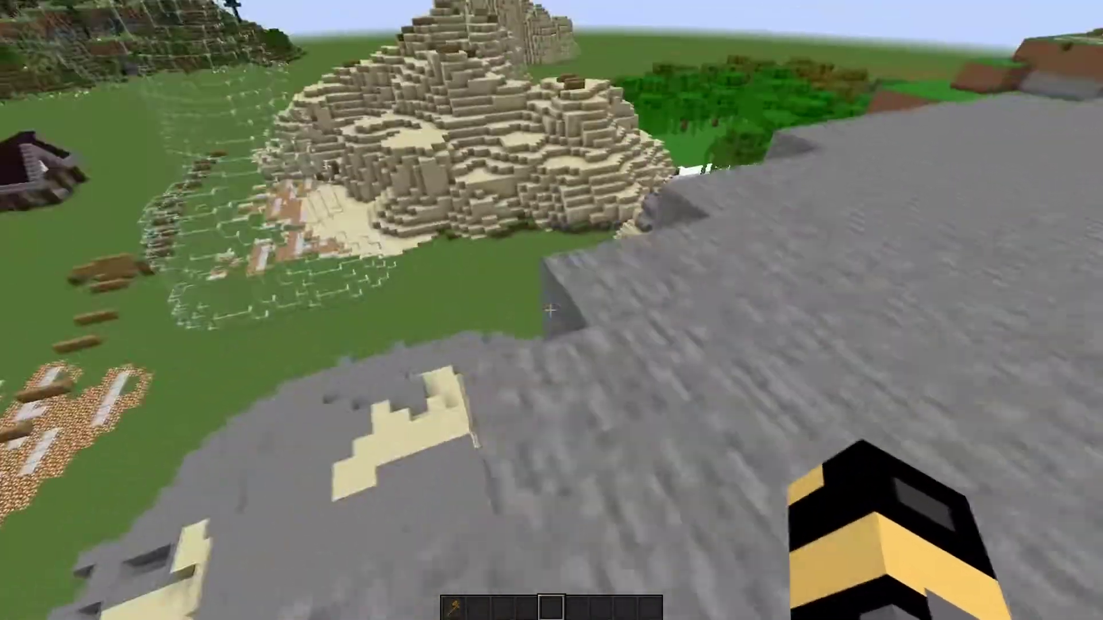
pyautogui.press('w')
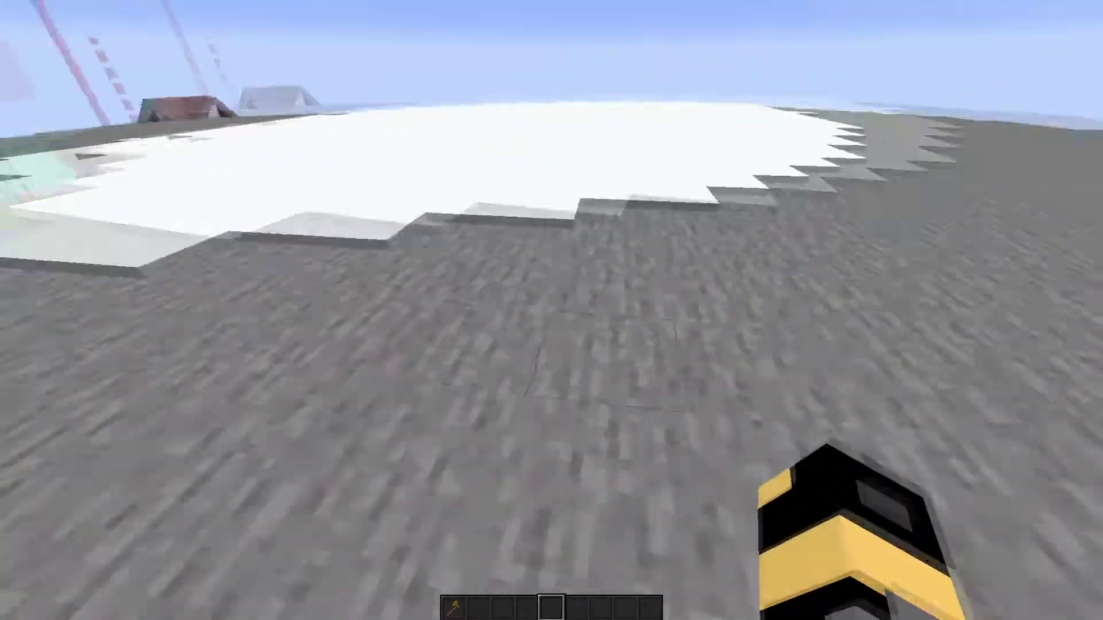
pyautogui.press('w')
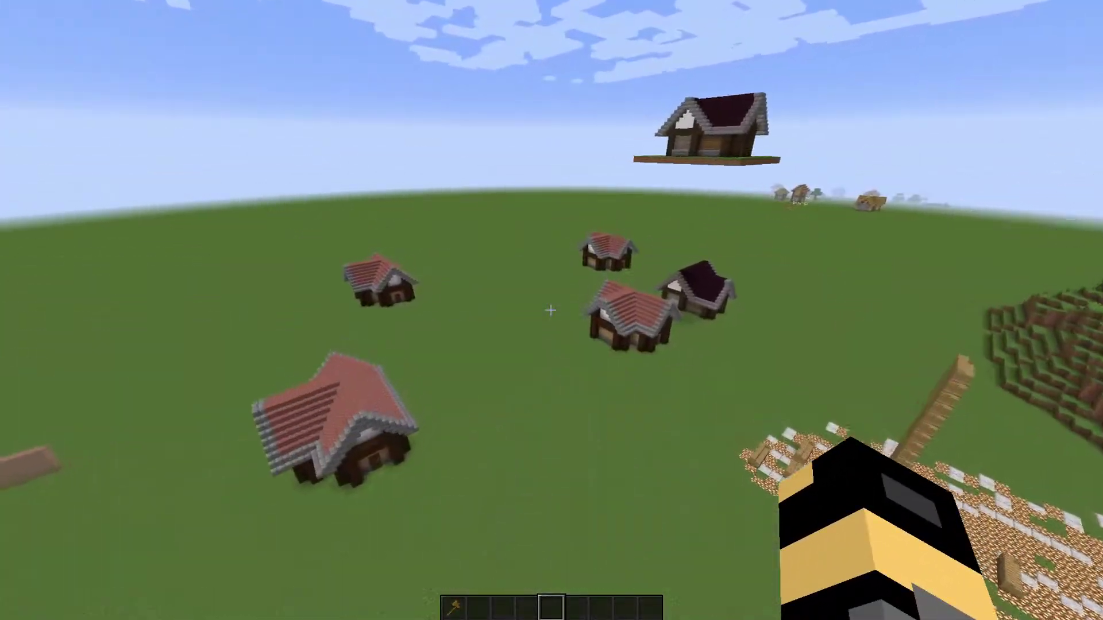
pyautogui.press('w')
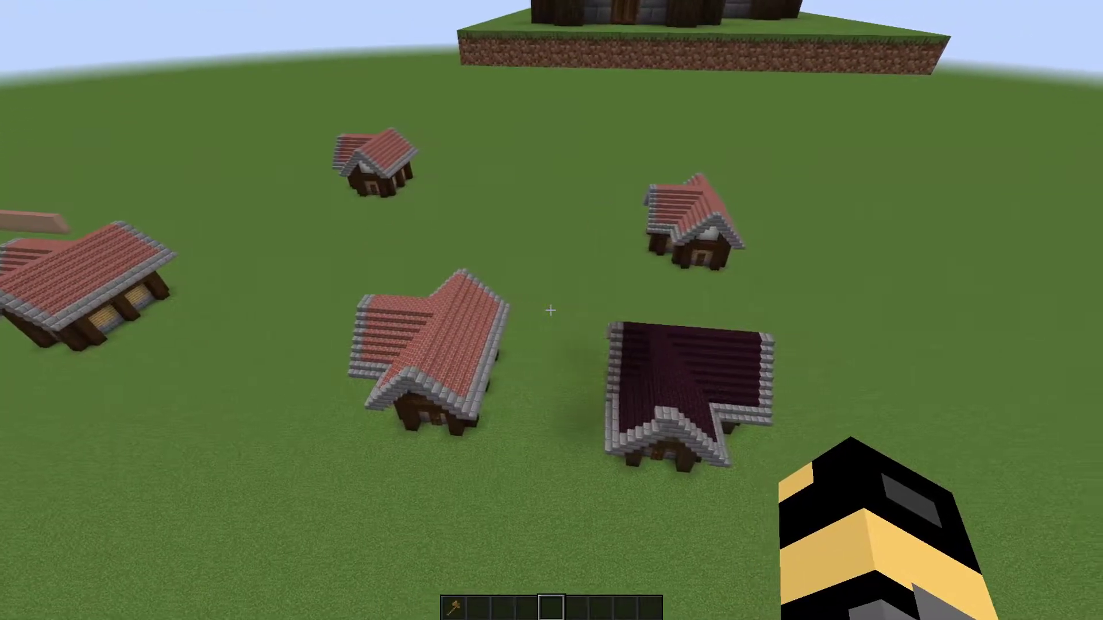
pyautogui.press('w')
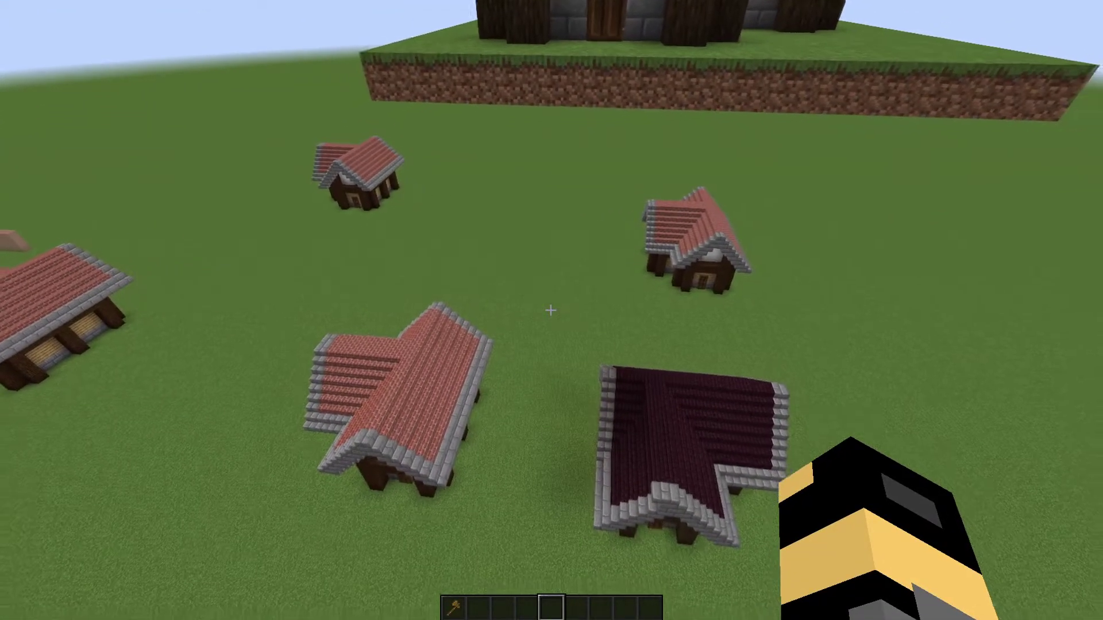
pyautogui.click(550, 310)
pyautogui.press('w')
# Save and quit the current world, and start creating a new singleplayer world.
pyautogui.press('Escape')
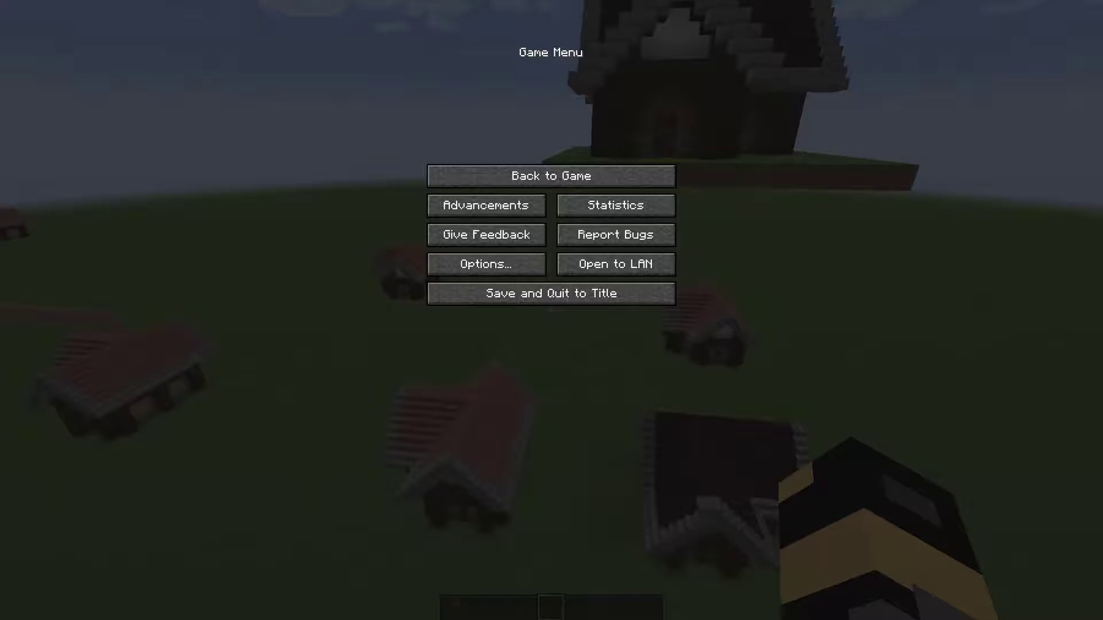
pyautogui.click(551, 294)
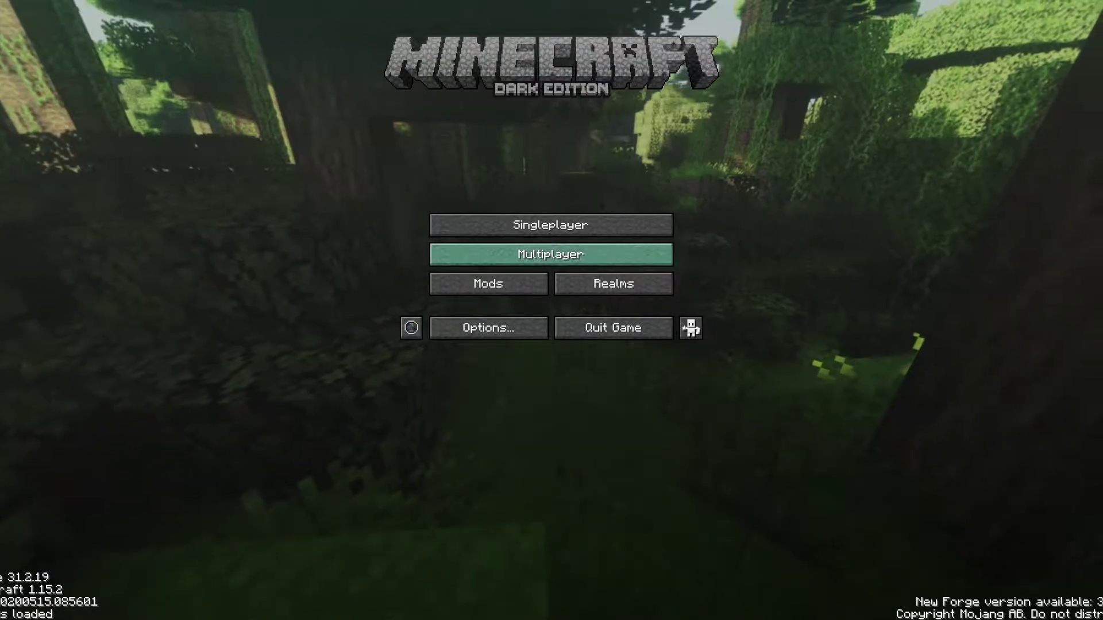
pyautogui.click(552, 221)
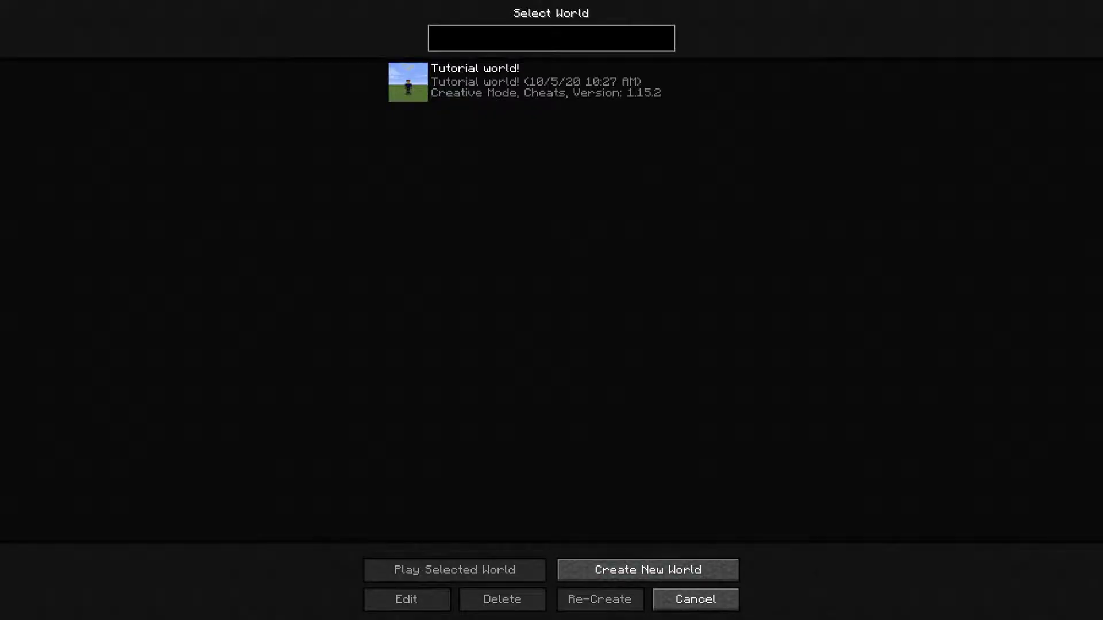
pyautogui.click(648, 570)
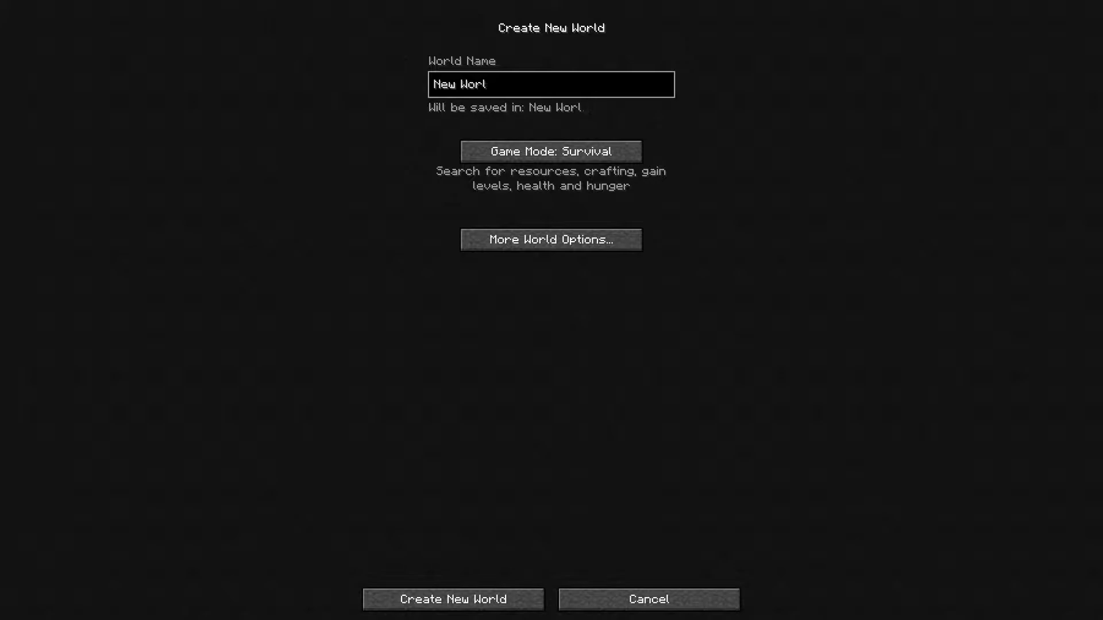
# Name the new world "schematic test", set its game mode to Creative and create it.
pyautogui.press('BackSpace')
pyautogui.press('BackSpace')
pyautogui.press('BackSpace')
pyautogui.press('BackSpace')
pyautogui.press('BackSpace')
pyautogui.write('schematic test')
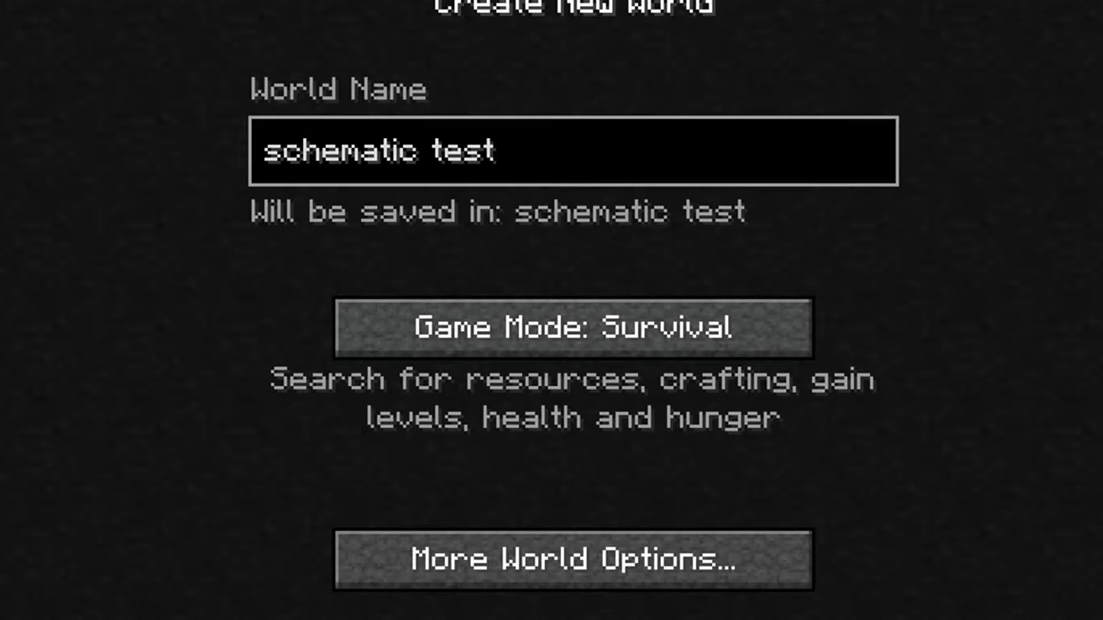
pyautogui.click(573, 328)
pyautogui.click(573, 328)
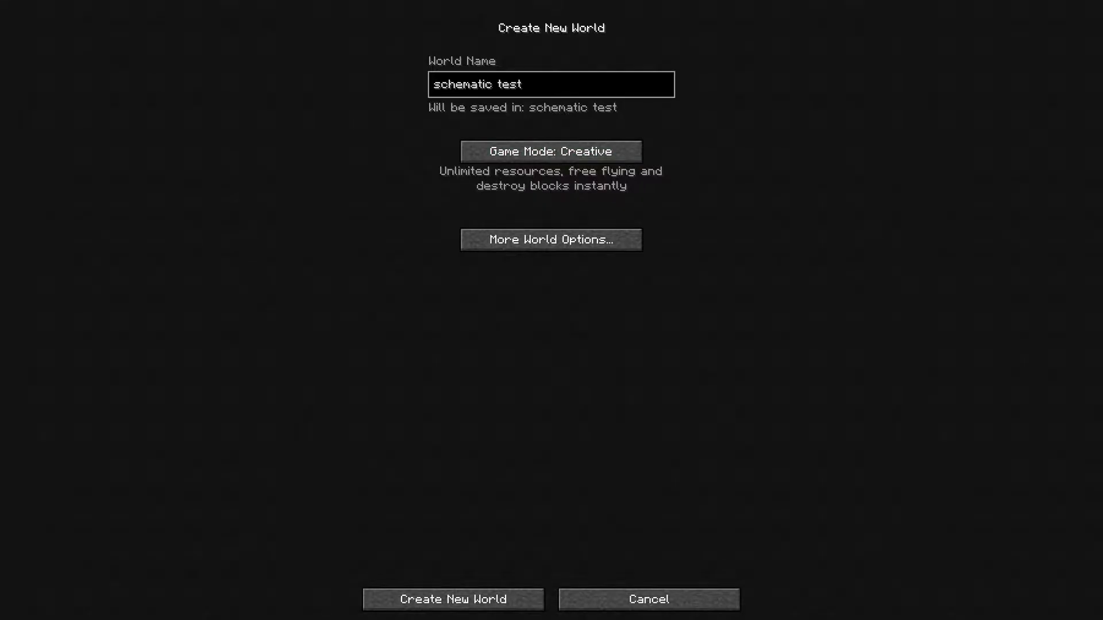
pyautogui.click(453, 599)
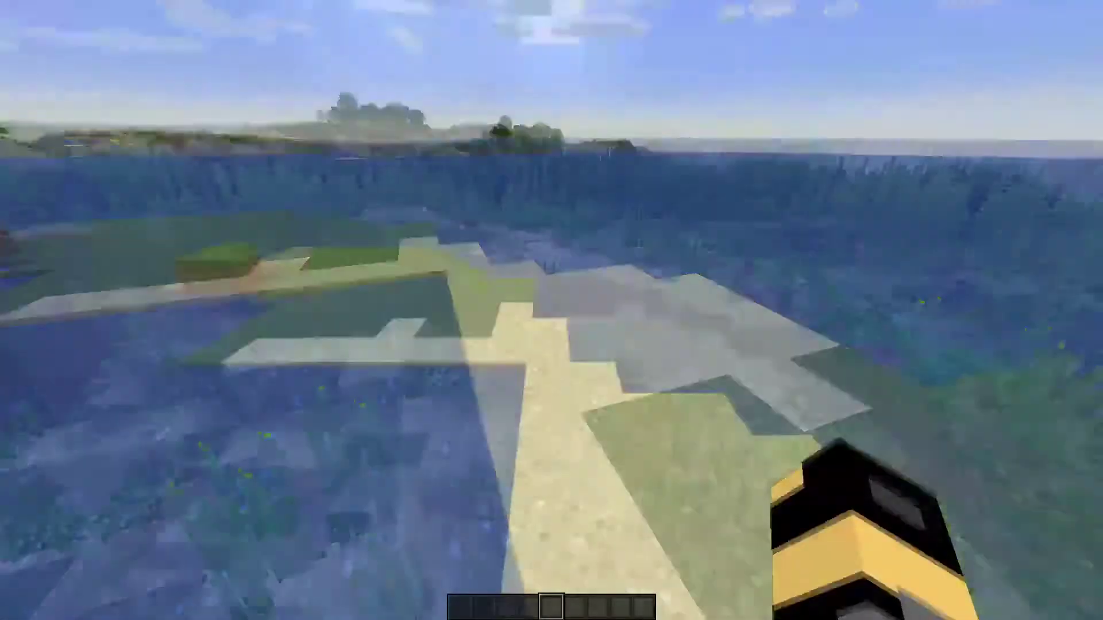
# Fly out over the ocean, query the world's seed with /seed and set the time to 1000.
pyautogui.press('space')
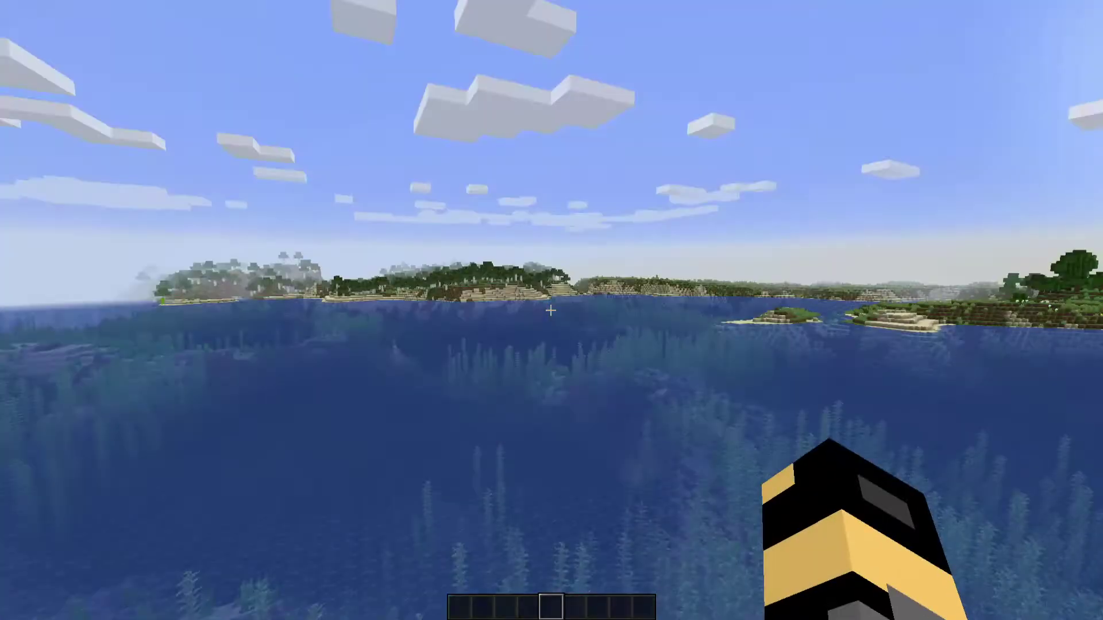
pyautogui.press('c')
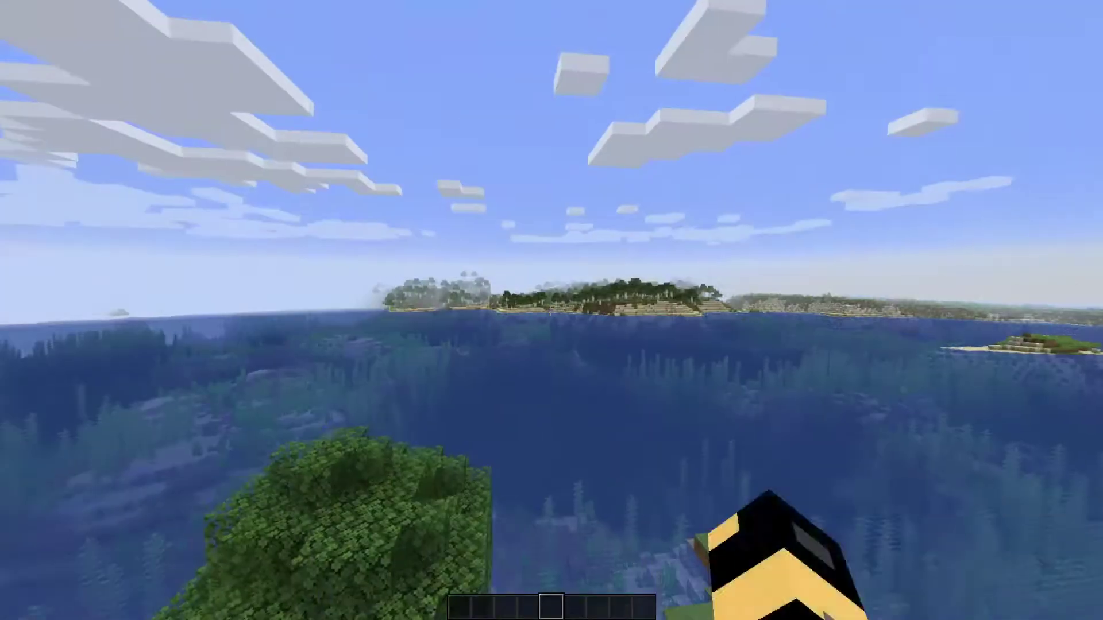
pyautogui.press('/')
pyautogui.write('seed')
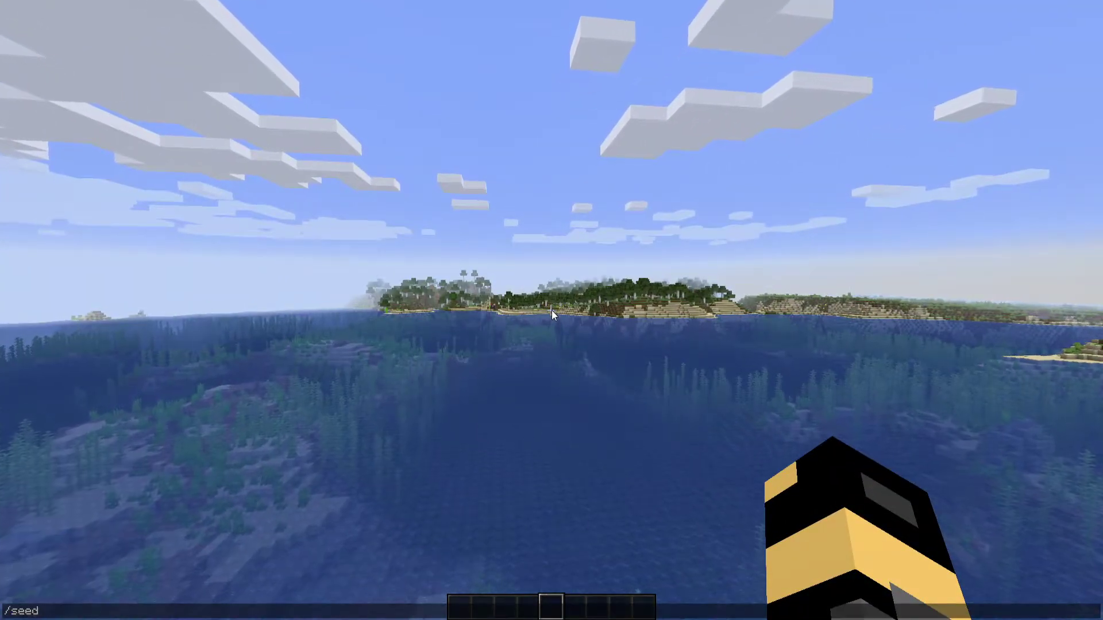
pyautogui.press('Return')
pyautogui.press('w')
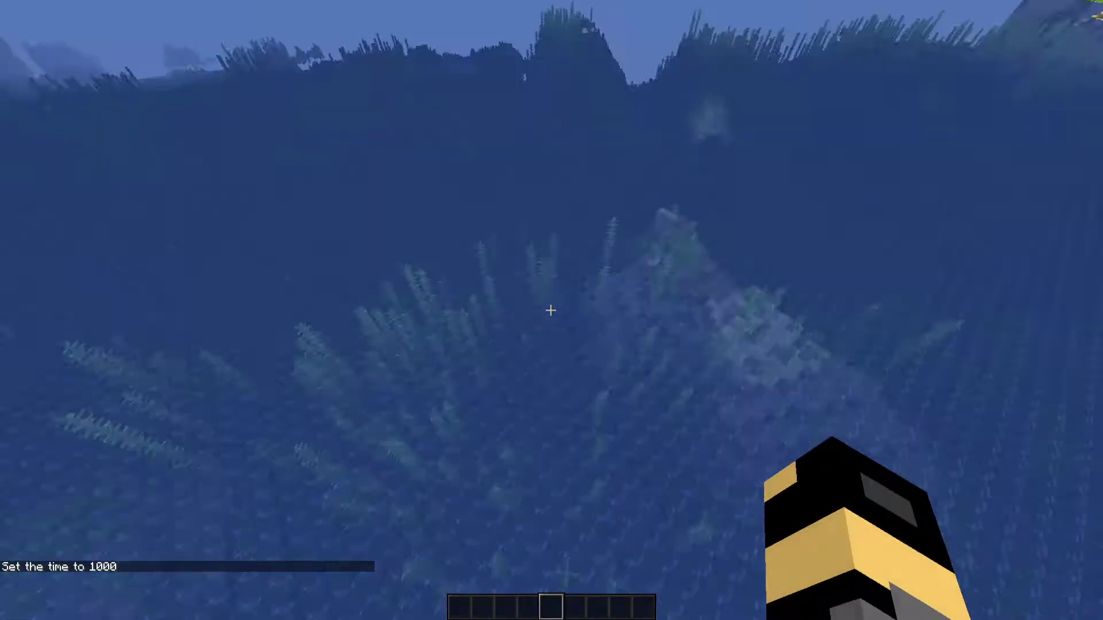
# Load the house01 schematic with //schem load and paste it over the ocean with //paste.
pyautogui.press('space')
pyautogui.press('/')
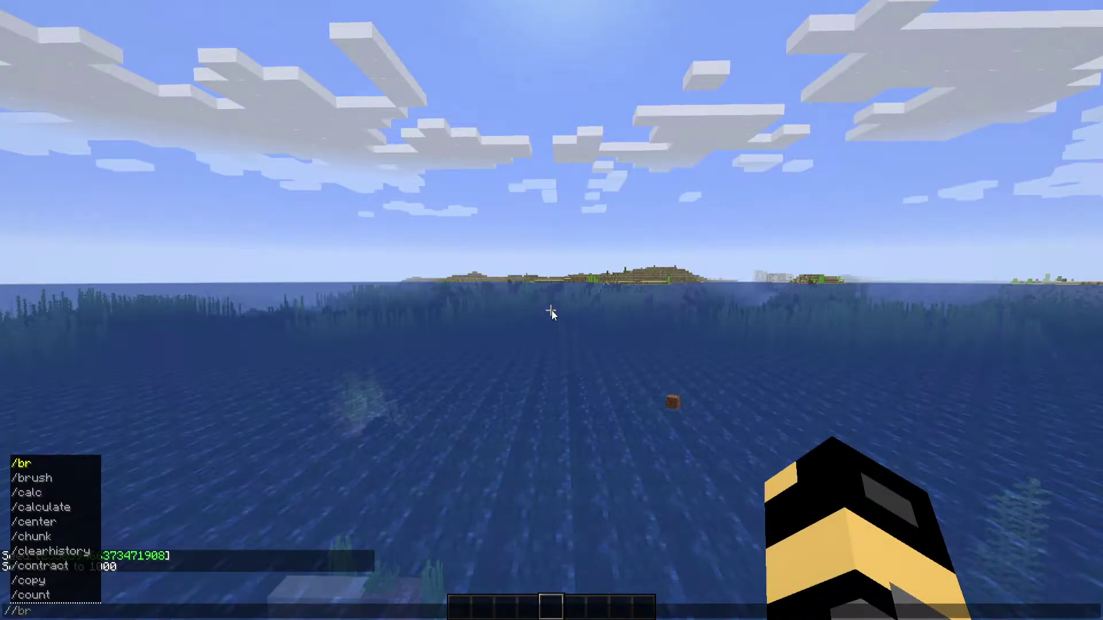
pyautogui.write('/l')
pyautogui.press('BackSpace')
pyautogui.write('br')
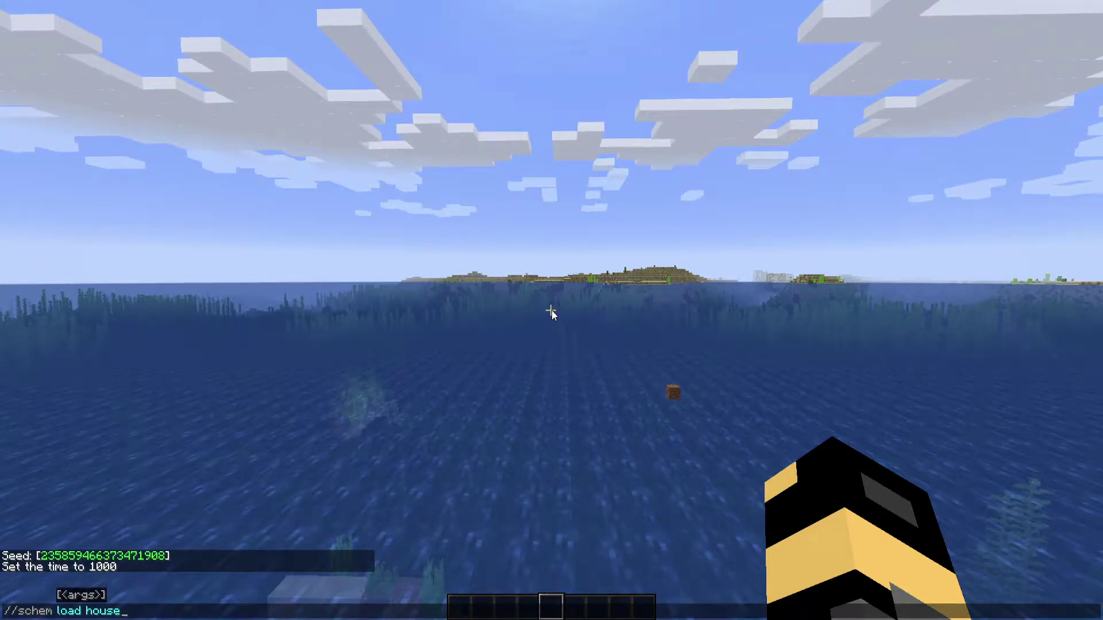
pyautogui.press('Return')
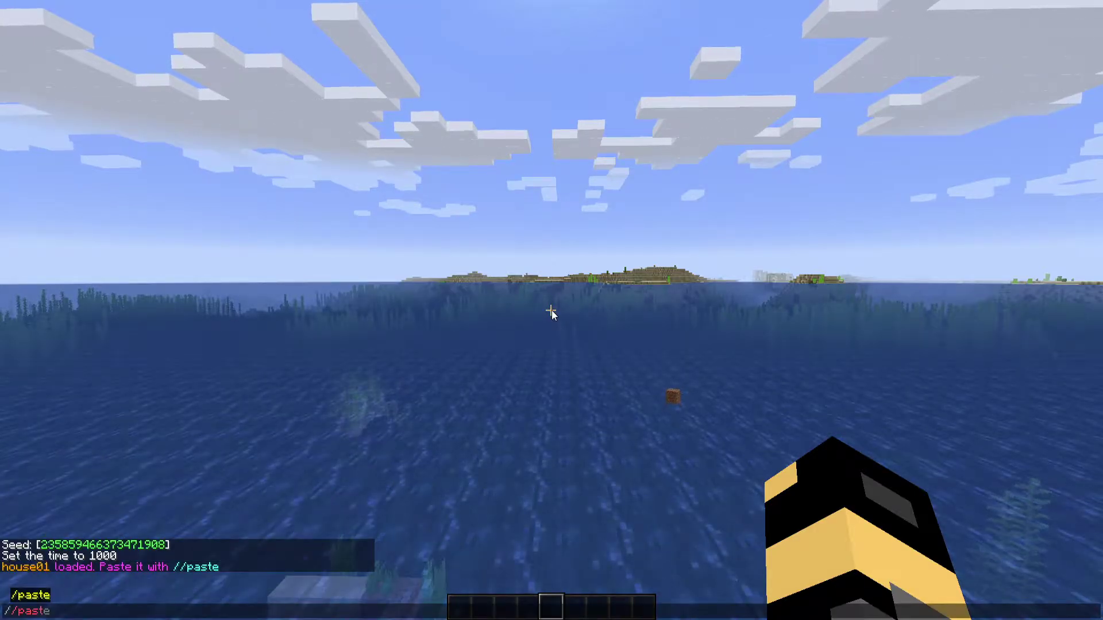
pyautogui.press('Return')
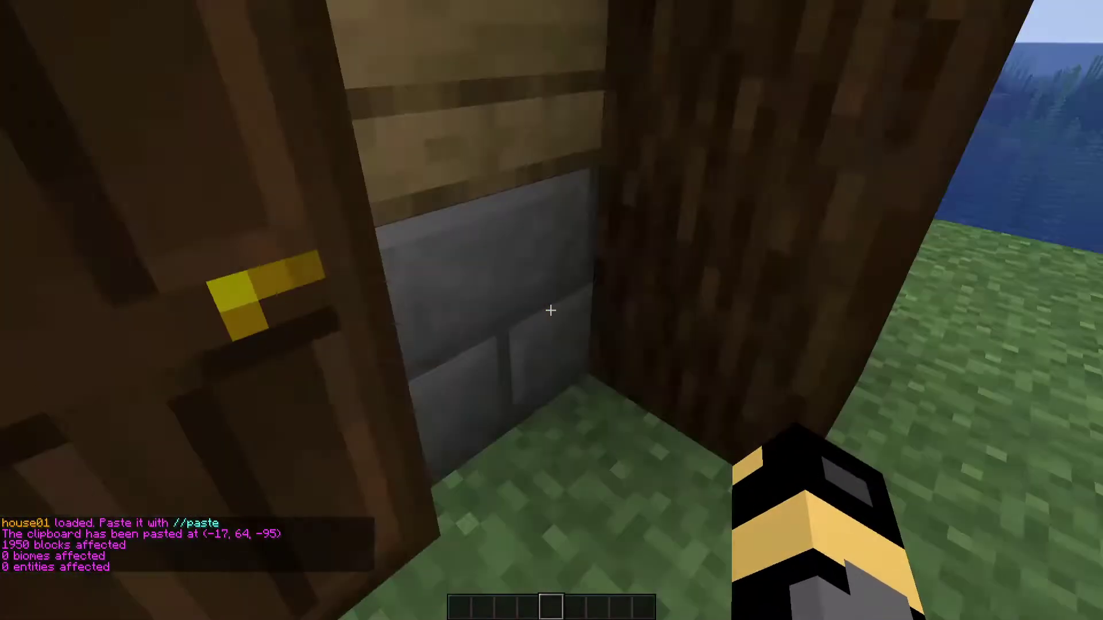
# Walk around the pasted house01 and go inside to inspect its walls, torches and roof.
pyautogui.press('w')
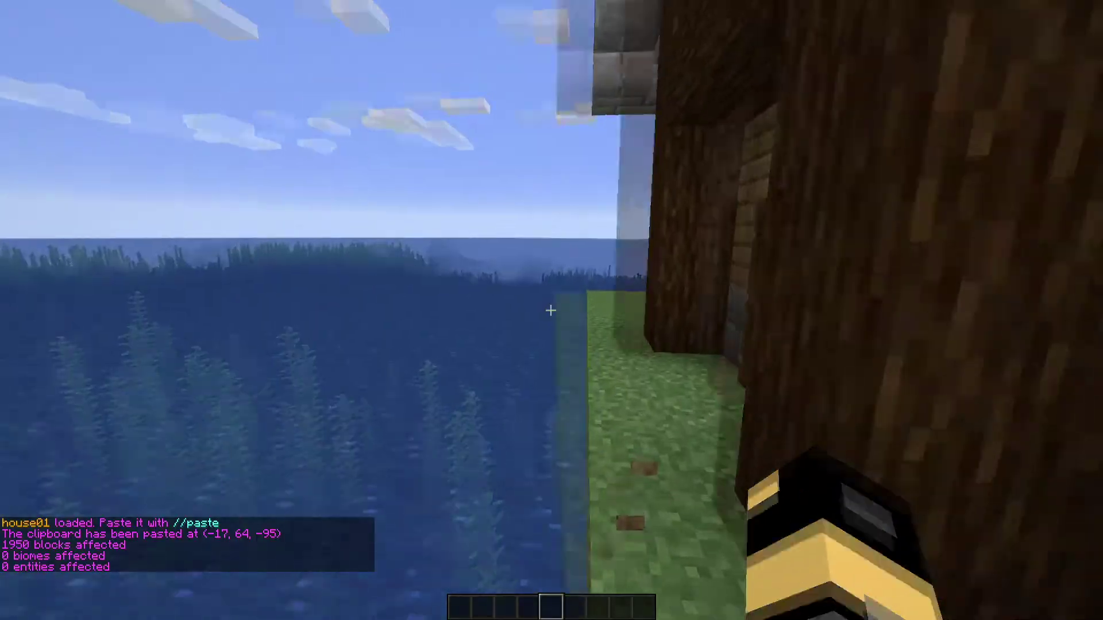
pyautogui.press('w')
pyautogui.rightClick(550, 310)
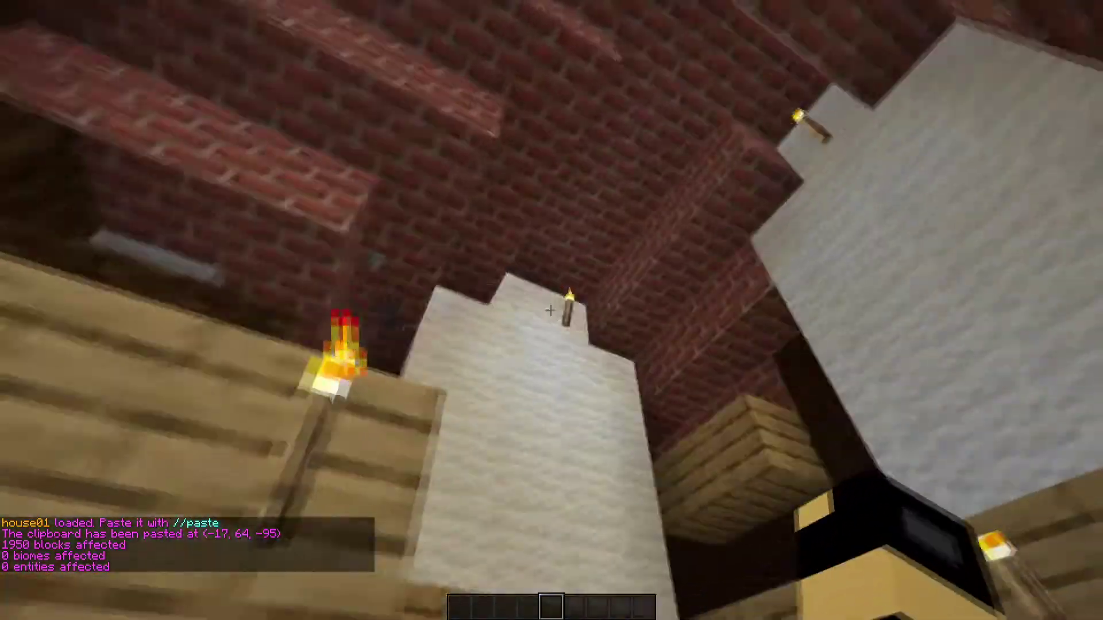
pyautogui.press('w')
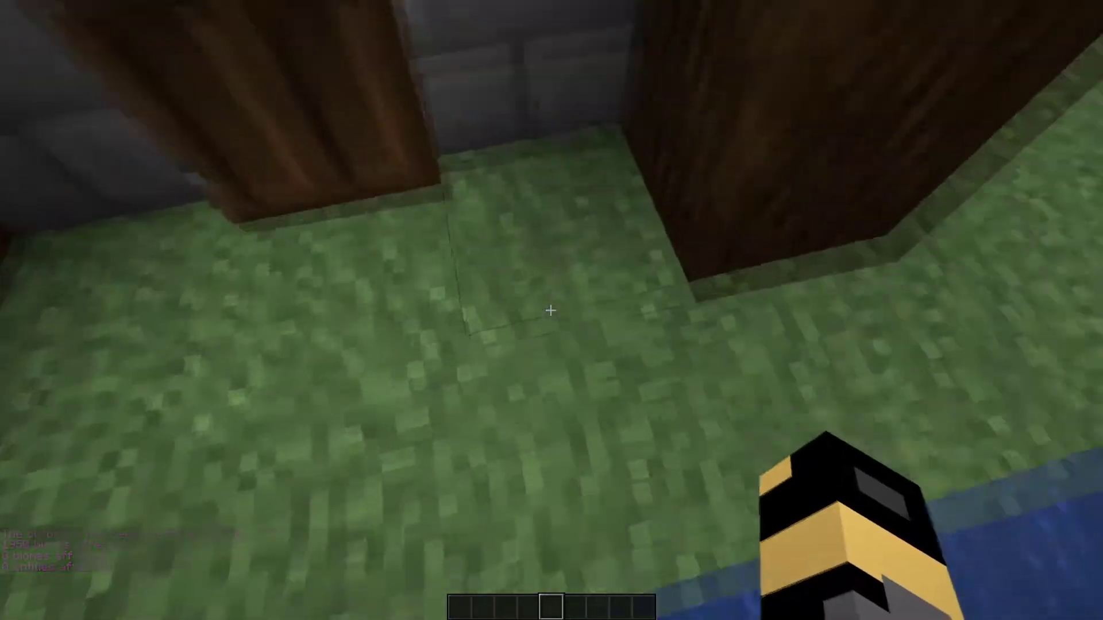
# Pick the grass block from the house's platform and extend a one-block-wide grass path from its corner over the water.
pyautogui.middleClick(550, 310)
pyautogui.press('w')
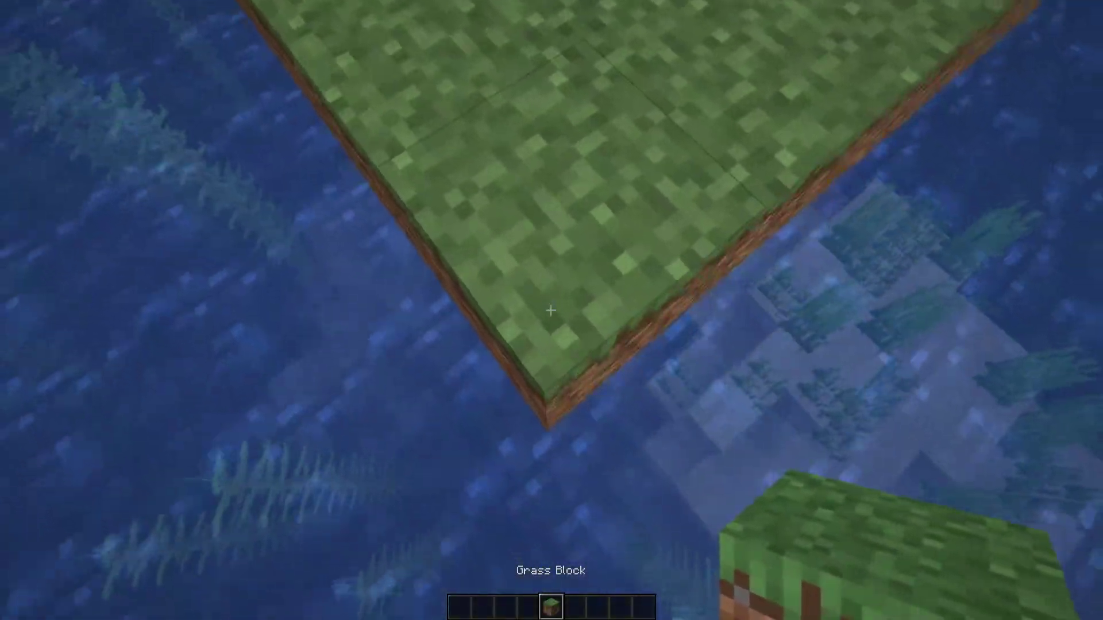
pyautogui.press('s')
pyautogui.rightClick(550, 310)
pyautogui.rightClick(550, 310)
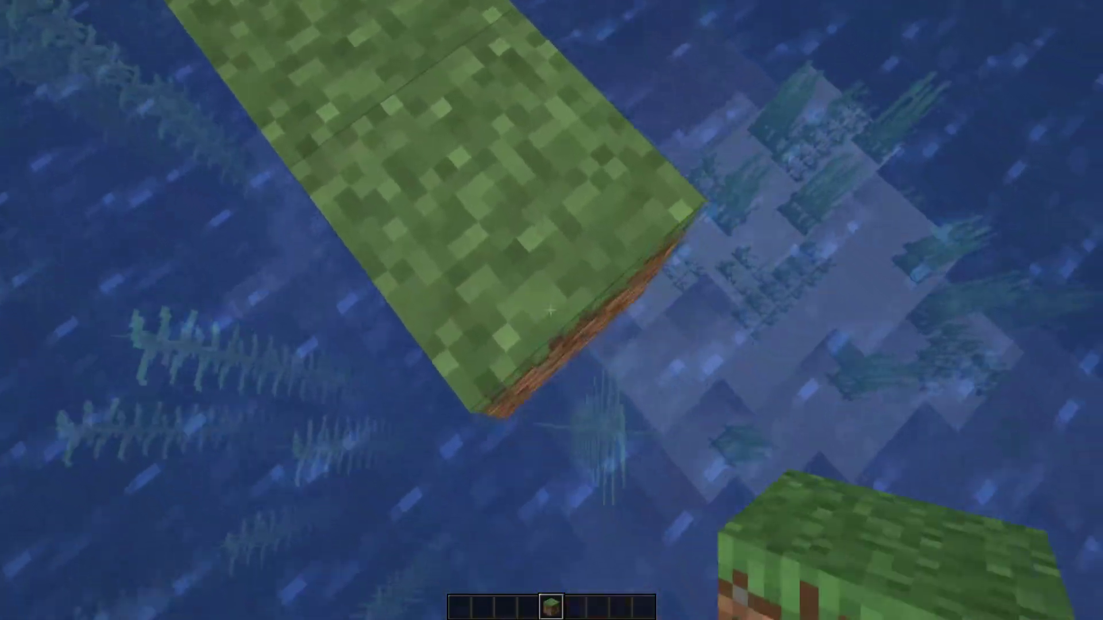
pyautogui.rightClick(551, 310)
pyautogui.rightClick(550, 310)
pyautogui.rightClick(550, 310)
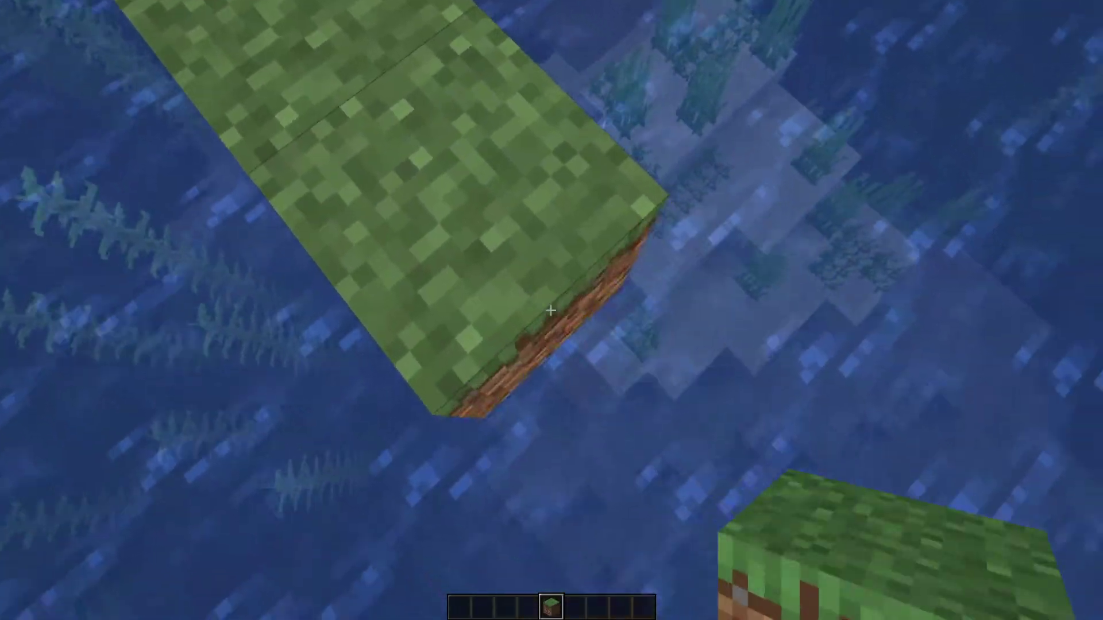
# Load the house02 schematic and paste it from the end of the grass path.
pyautogui.press('Up')
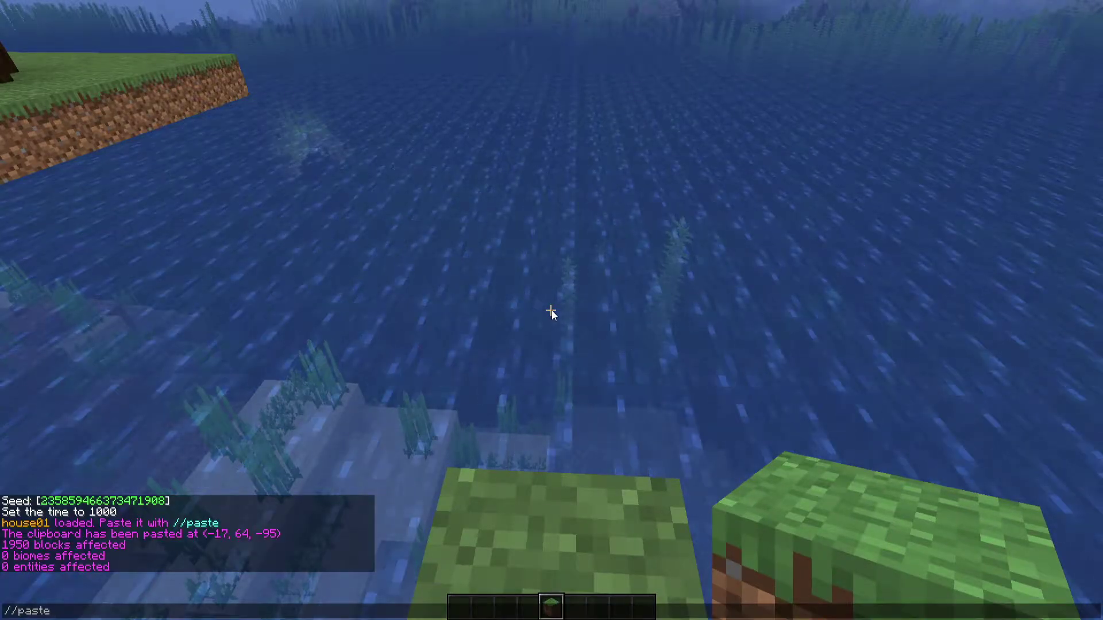
pyautogui.press('Up')
pyautogui.press('BackSpace')
pyautogui.write('2')
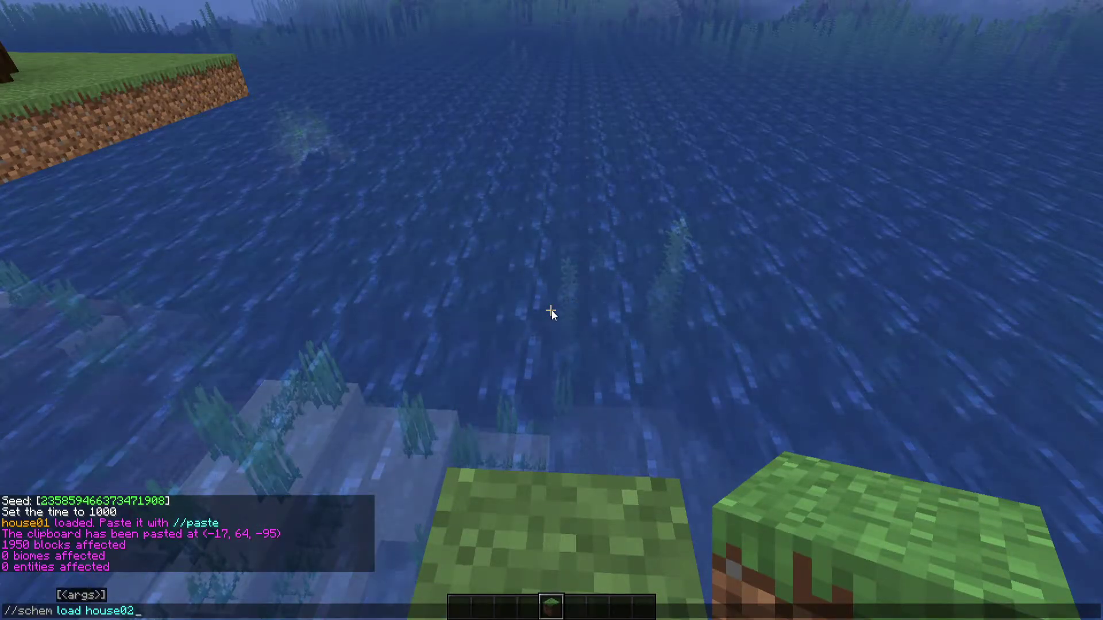
pyautogui.press('Return')
pyautogui.press('/')
pyautogui.write('/paste')
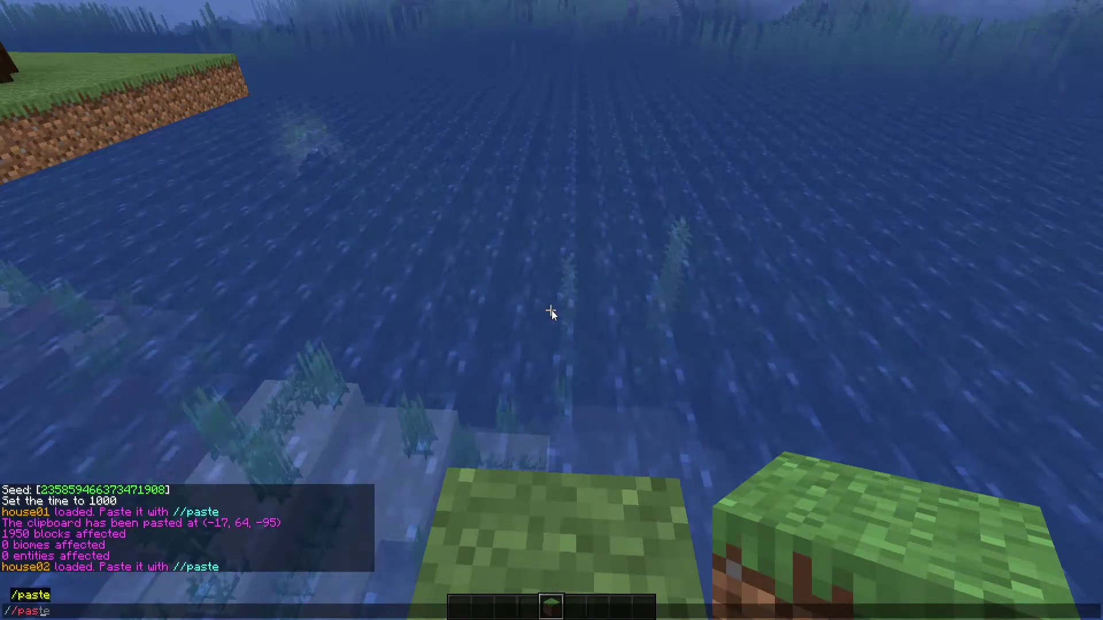
pyautogui.press('Return')
# Check the door of house02 and fly back to view both pasted houses side by side.
pyautogui.press('s')
pyautogui.rightClick(550, 310)
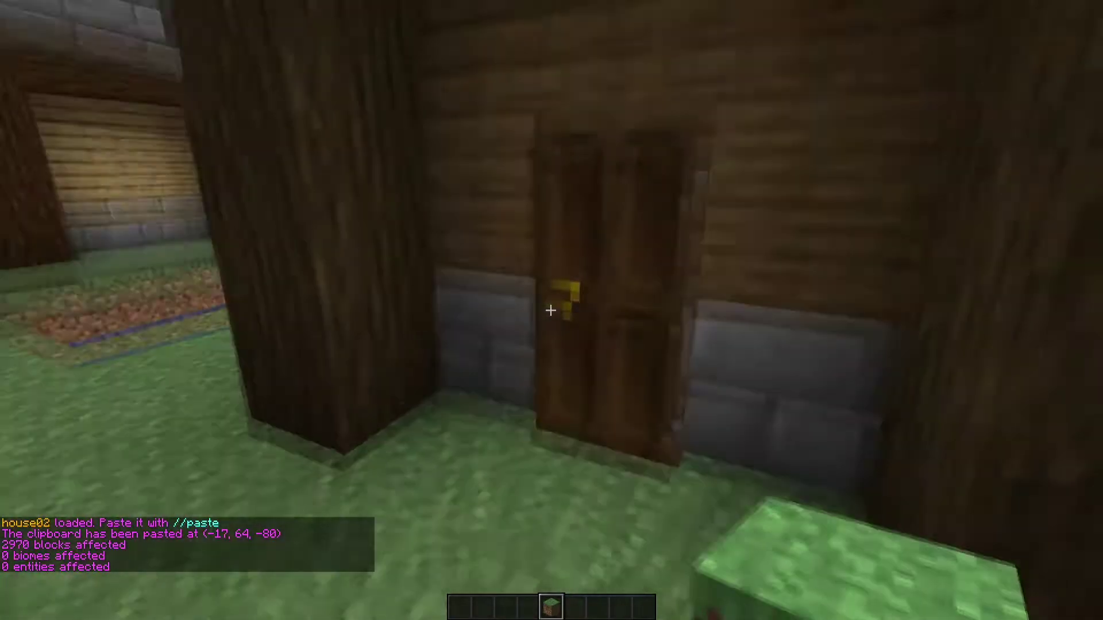
pyautogui.press('space')
pyautogui.press('space')
pyautogui.press('s')
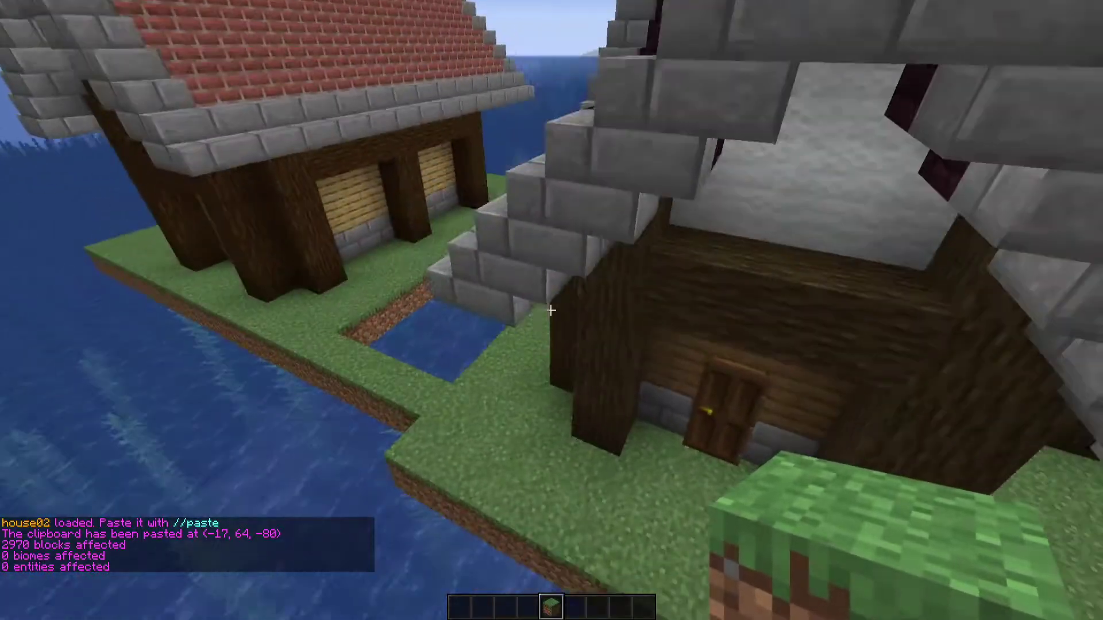
pyautogui.press('w')
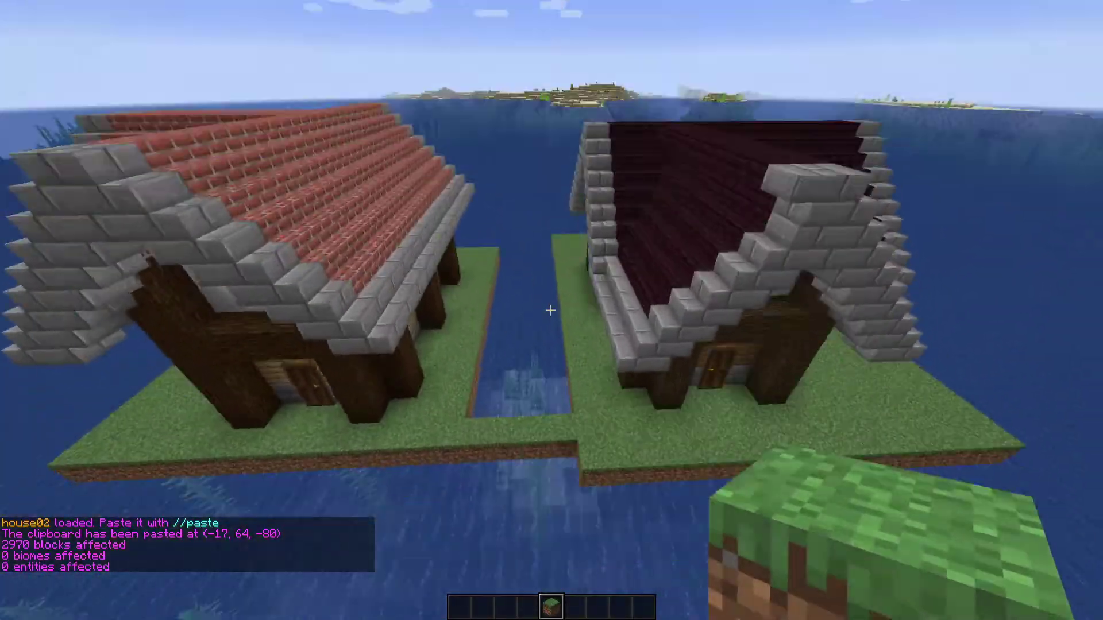
# View both houses from higher up, drop the held grass block and fly over to the top of the nearby tree.
pyautogui.press('space')
pyautogui.press('s')
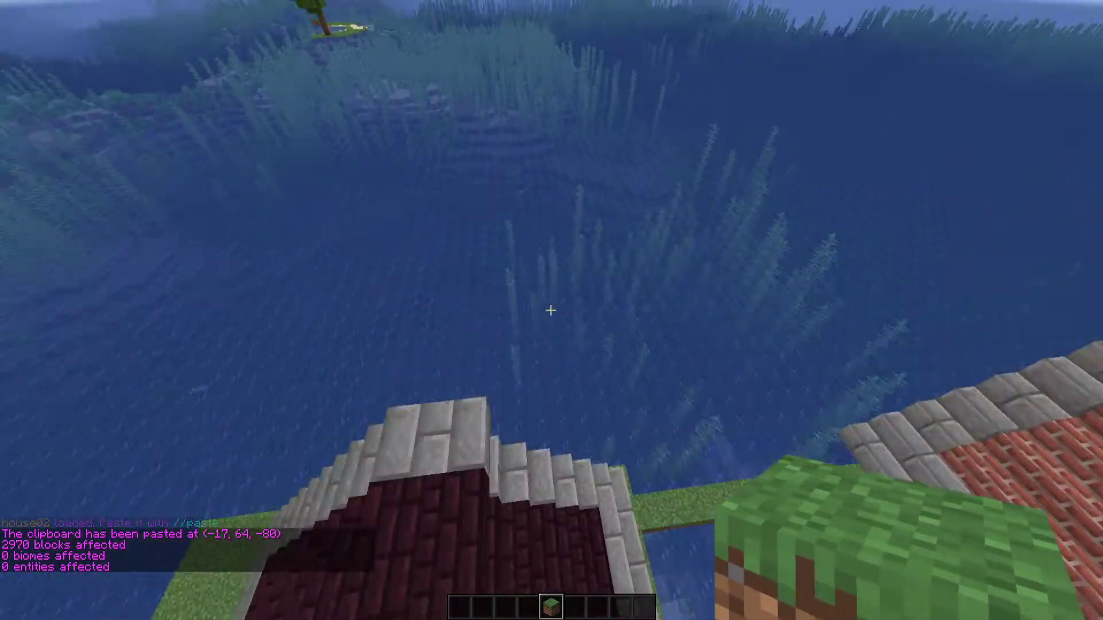
pyautogui.press('s')
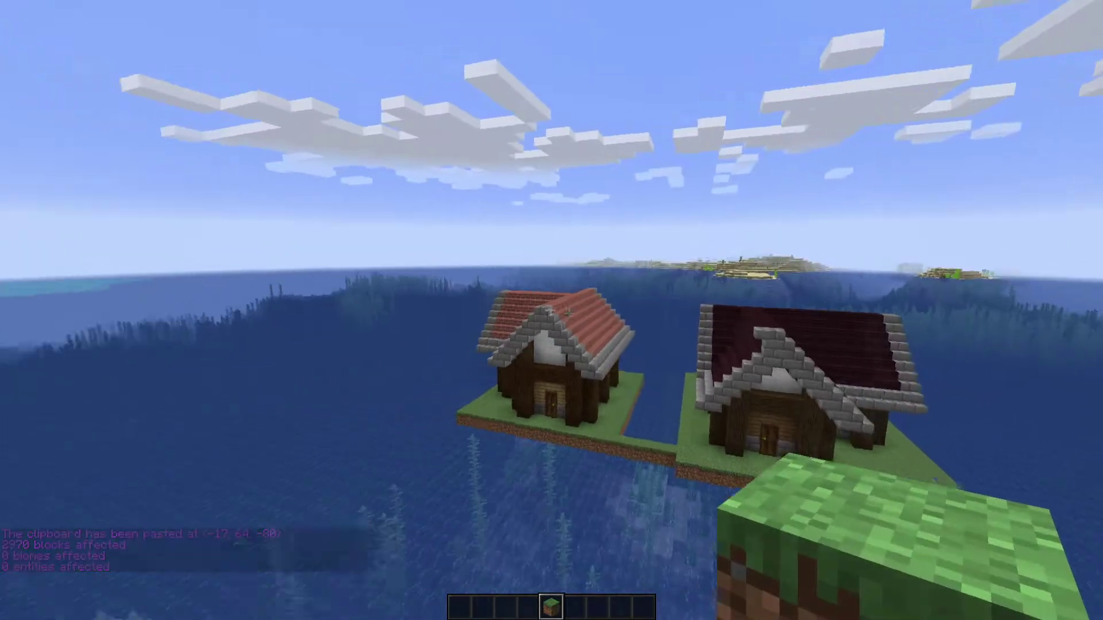
pyautogui.press('q')
pyautogui.press('w')
pyautogui.press('s')
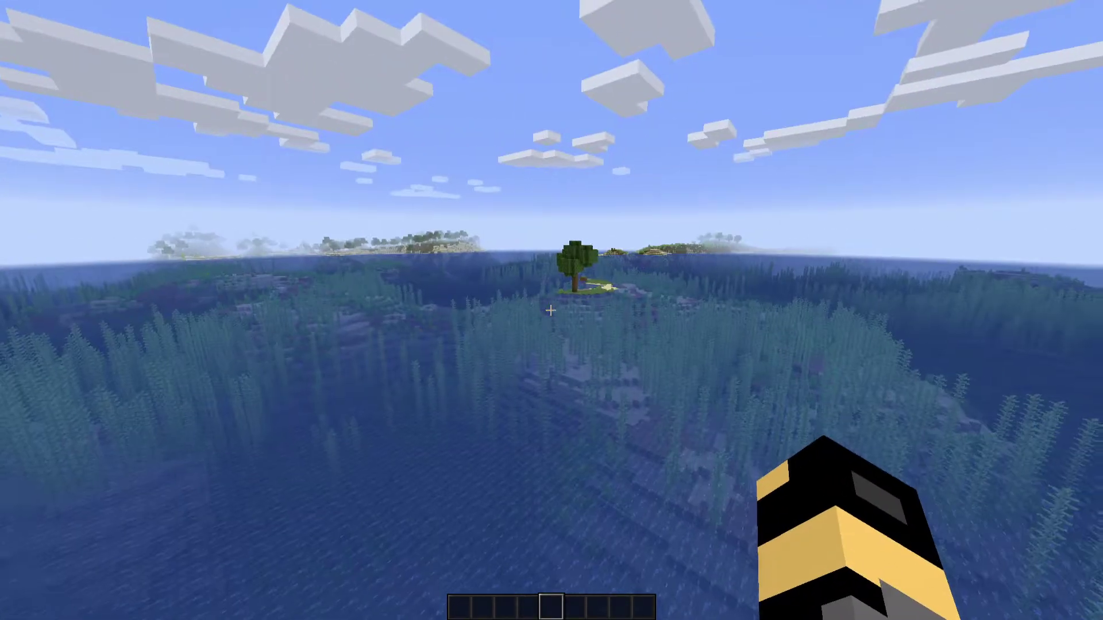
pyautogui.press('w')
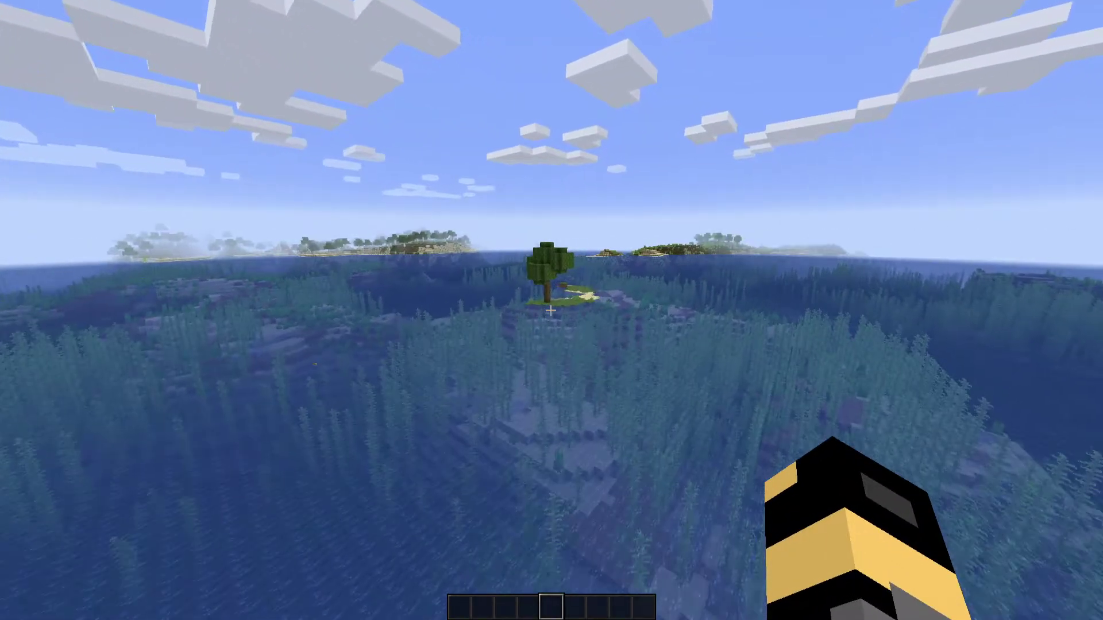
pyautogui.press('w')
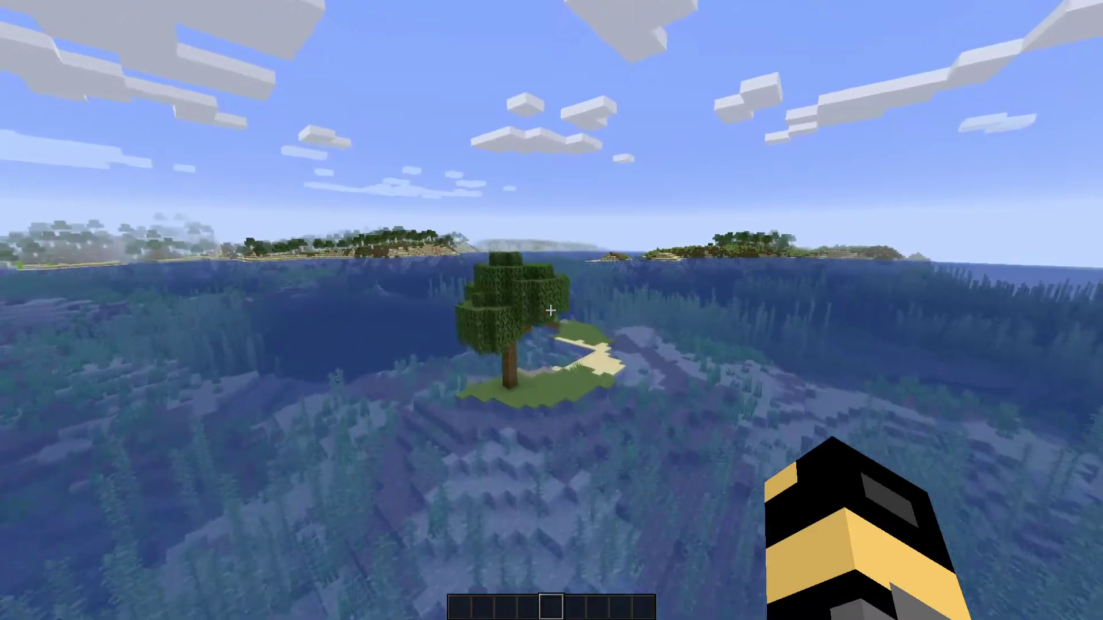
pyautogui.press('w')
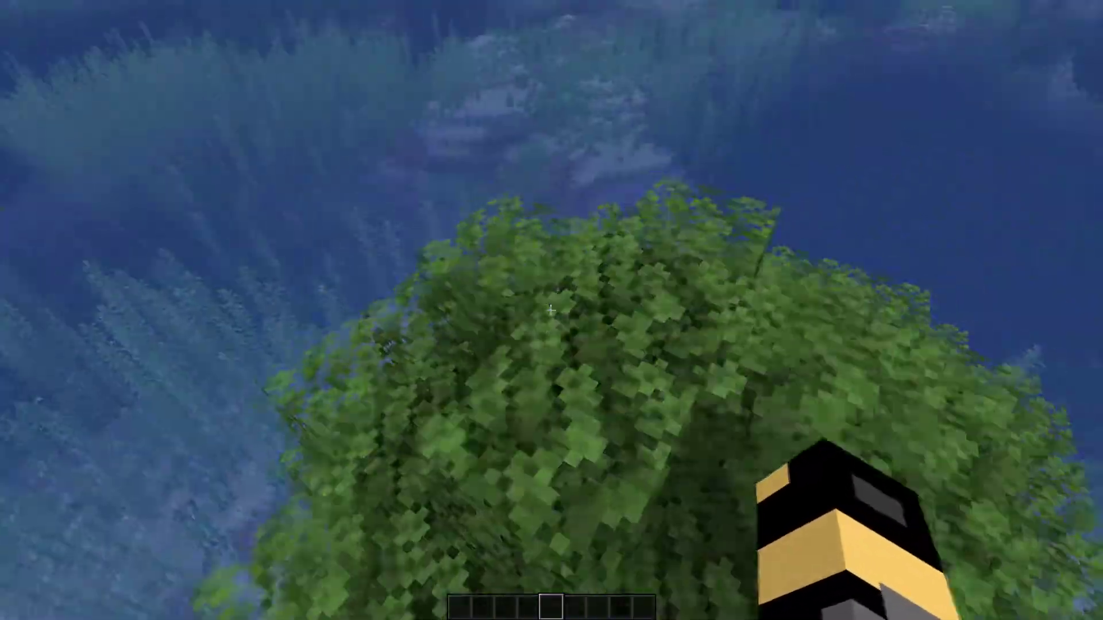
# Run the //schem list command to list the available schematics.
pyautogui.press('/')
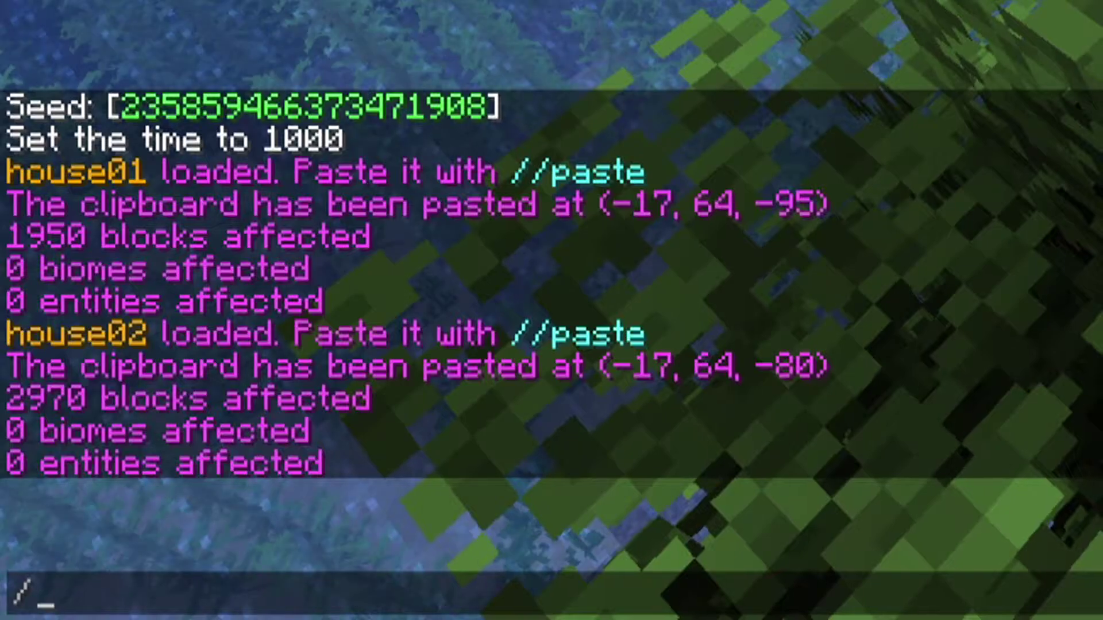
pyautogui.write('/schem')
pyautogui.press('Tab')
pyautogui.press('Tab')
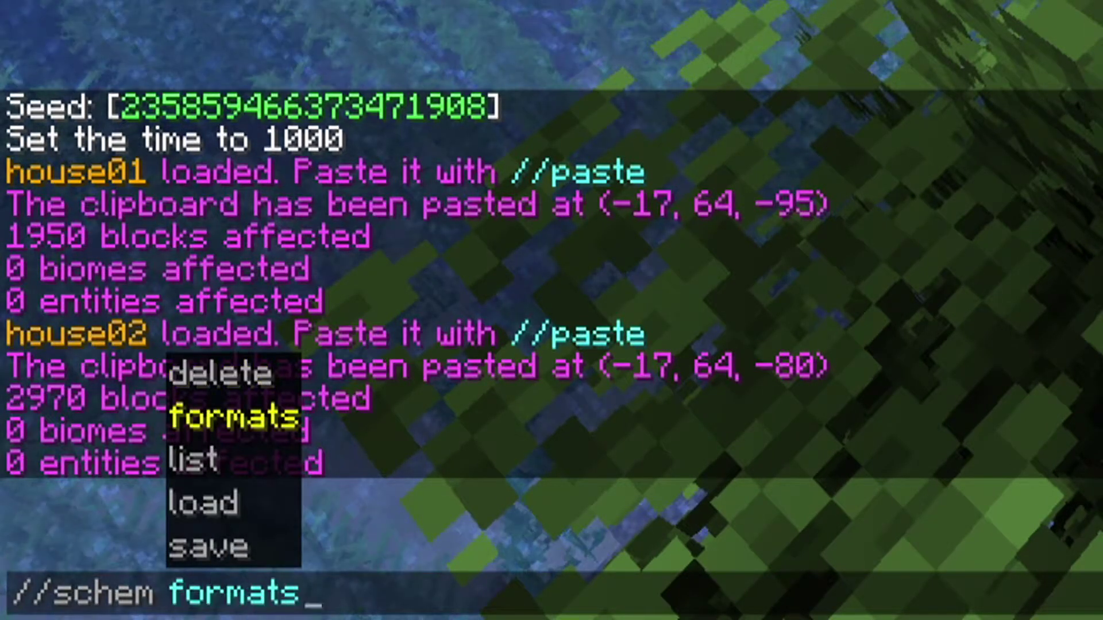
pyautogui.press('Return')
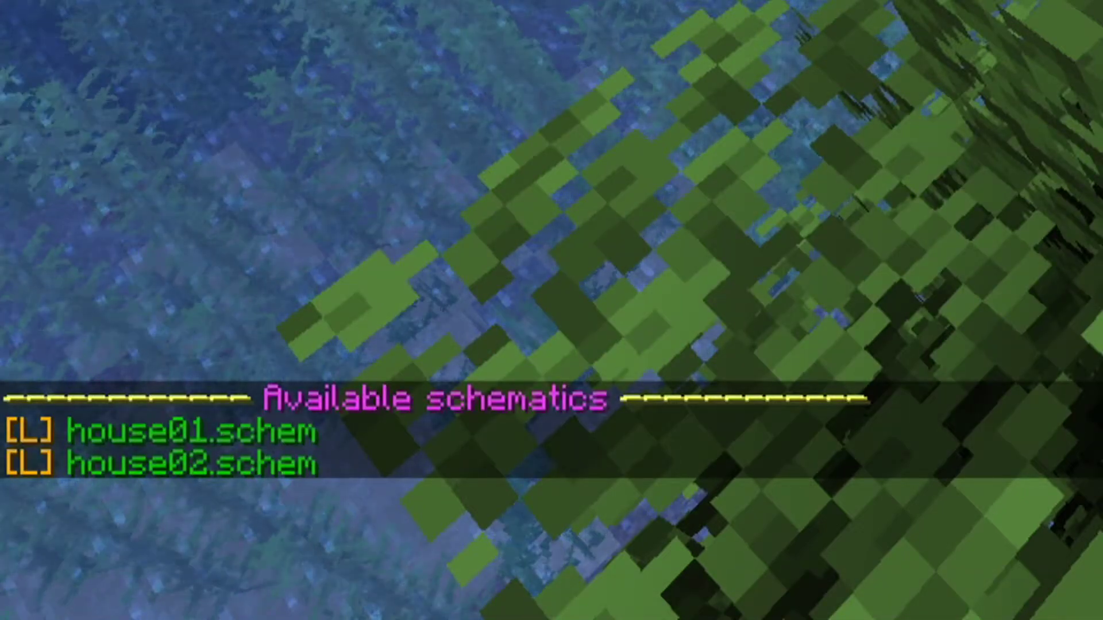
# Run the //schem formats command to list the available clipboard formats.
pyautogui.press('t')
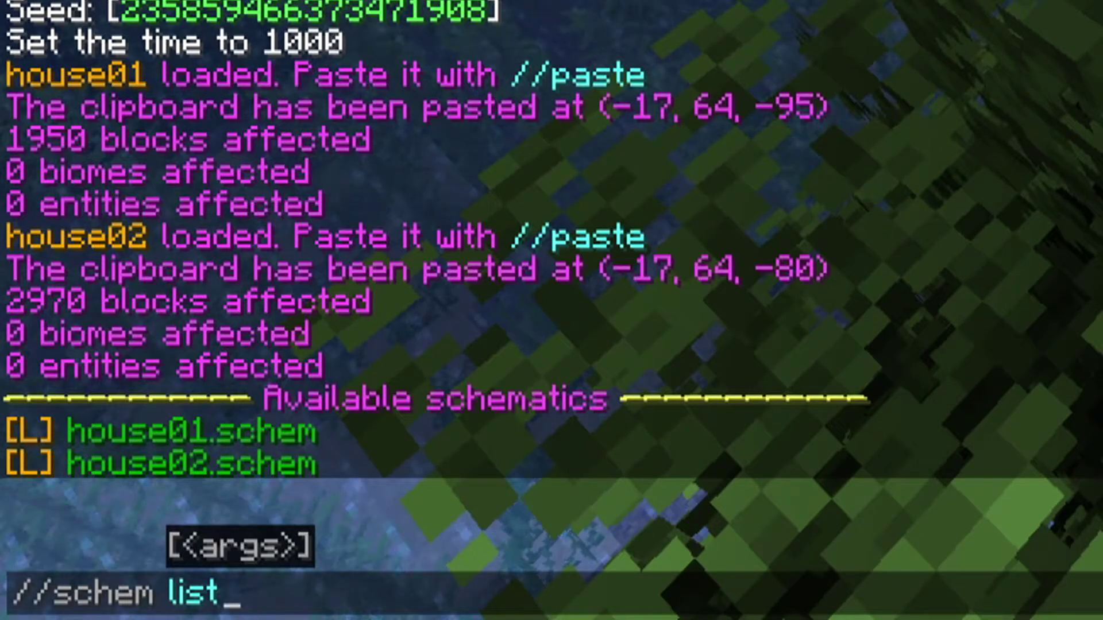
pyautogui.write('//schem l')
pyautogui.press('BackSpace')
pyautogui.press('Tab')
pyautogui.press('Tab')
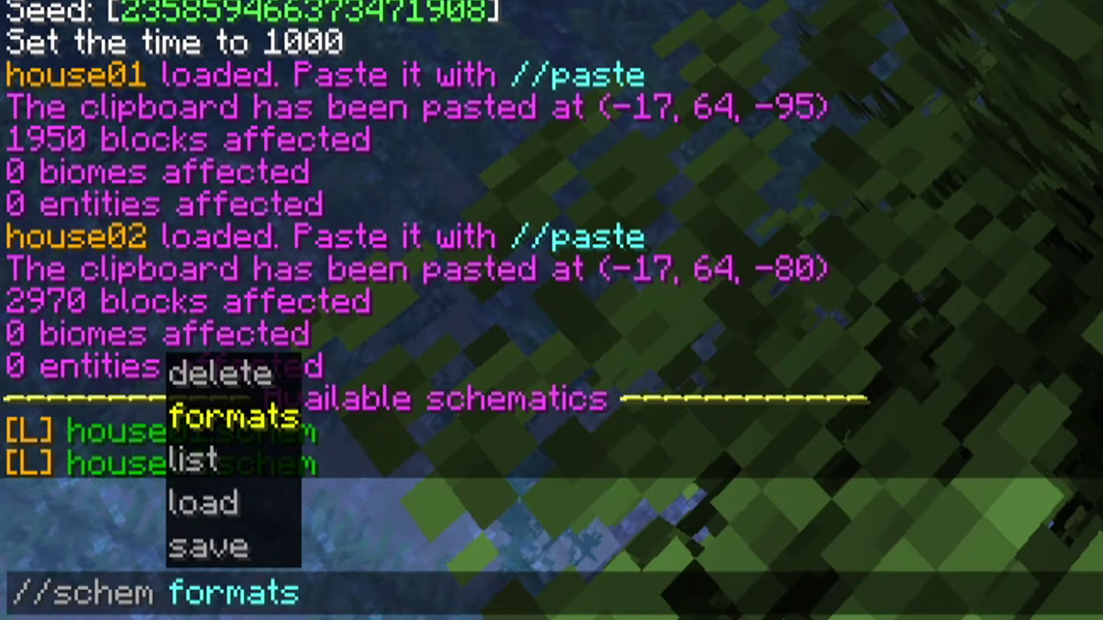
pyautogui.press('Return')
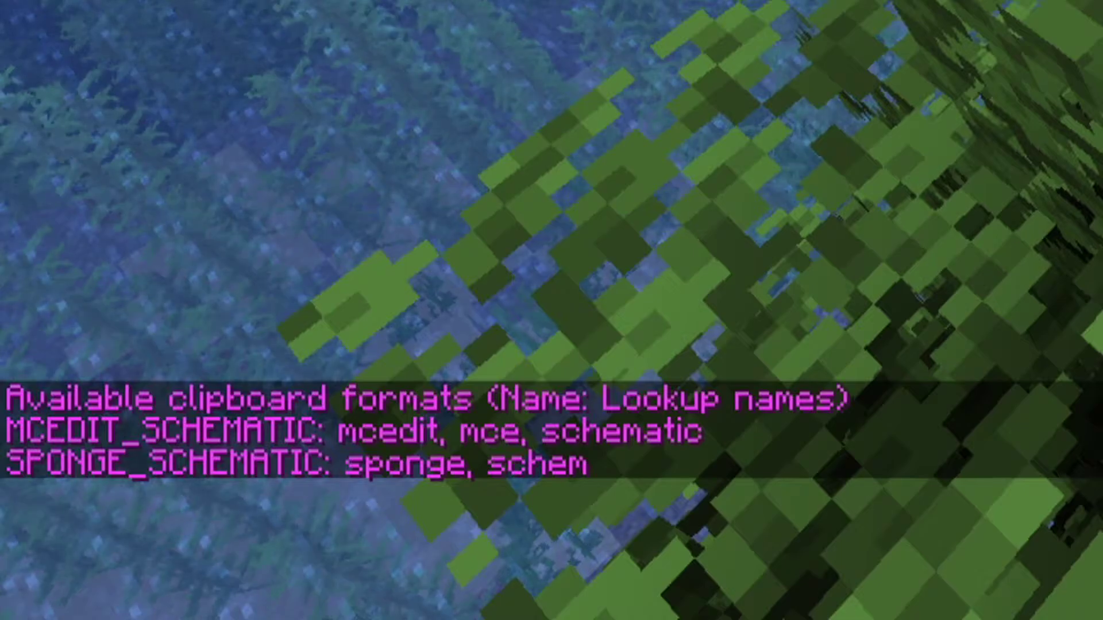
# Compose the command //schem delete house01 in the chat without running it.
pyautogui.press('t')
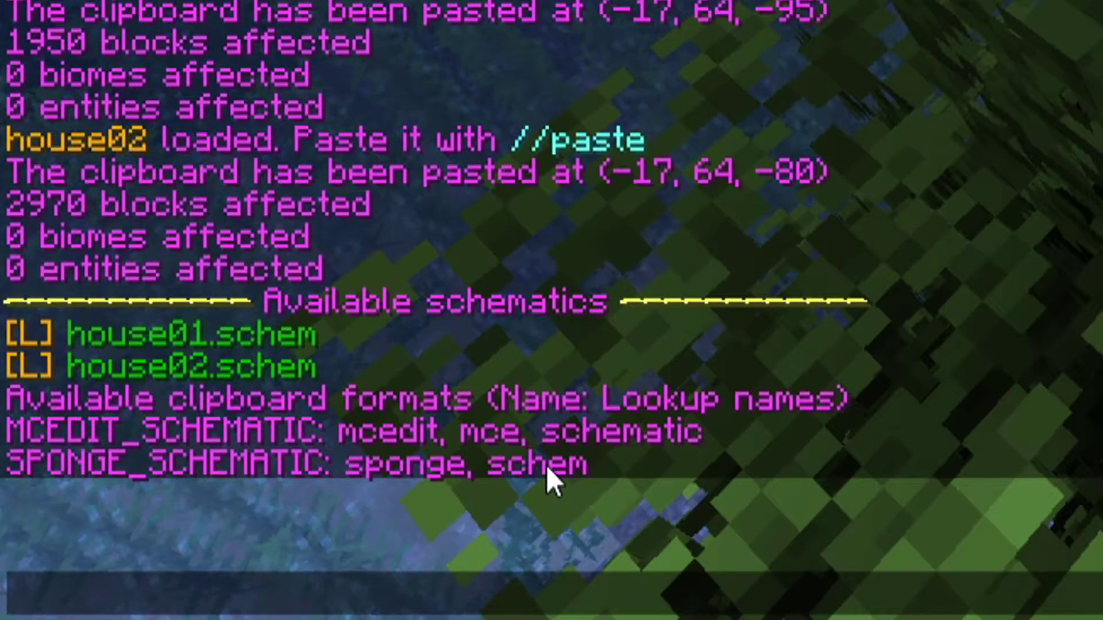
pyautogui.press('Up')
pyautogui.press('Up')
pyautogui.press('Down')
pyautogui.press('BackSpace')
pyautogui.press('BackSpace')
pyautogui.press('BackSpace')
pyautogui.press('BackSpace')
pyautogui.press('BackSpace')
pyautogui.press('BackSpace')
pyautogui.press('BackSpace')
pyautogui.press('BackSpace')
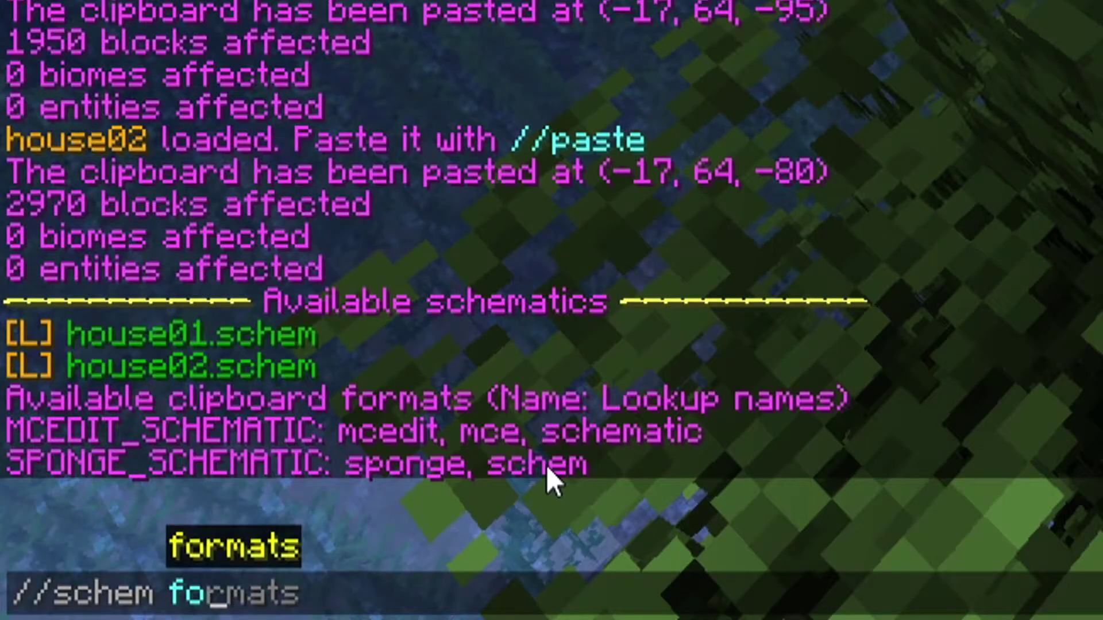
pyautogui.press('Tab')
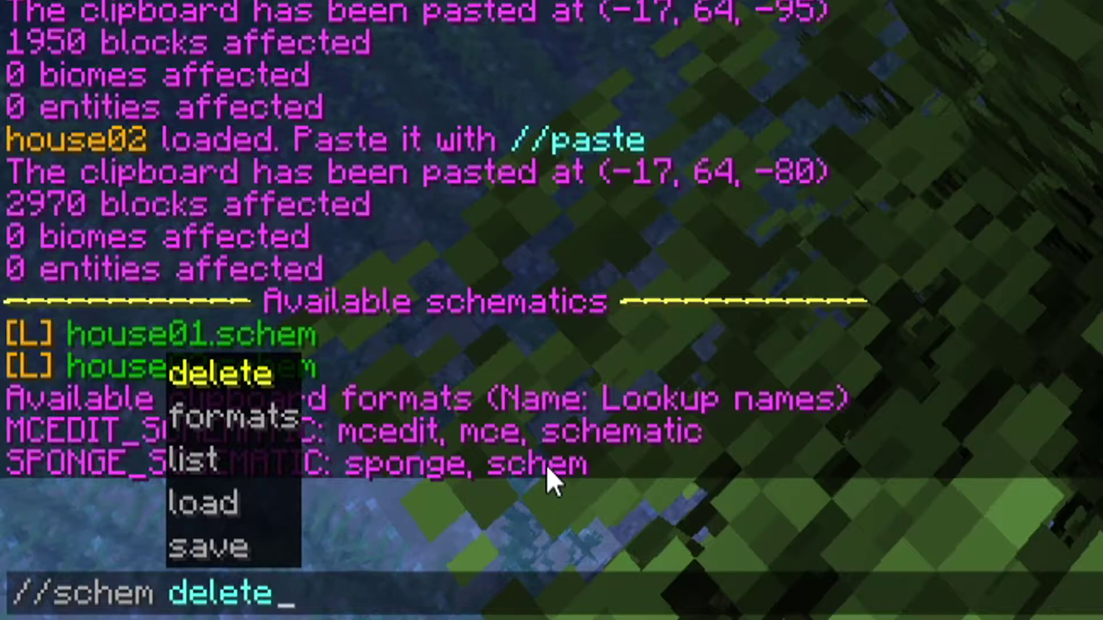
pyautogui.write('delete')
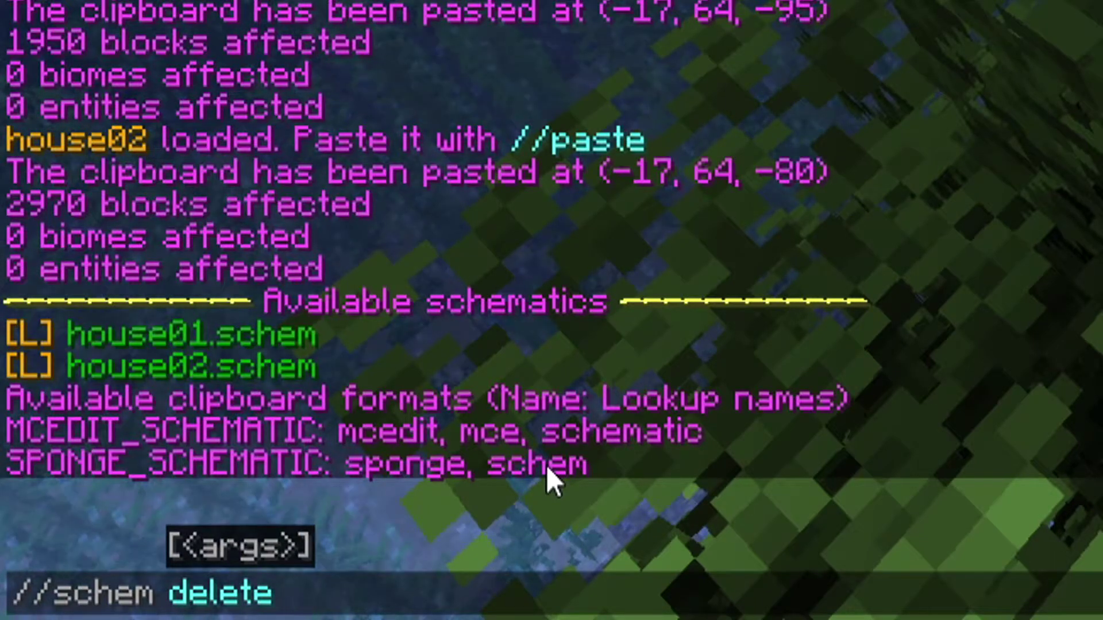
pyautogui.write(' ho')
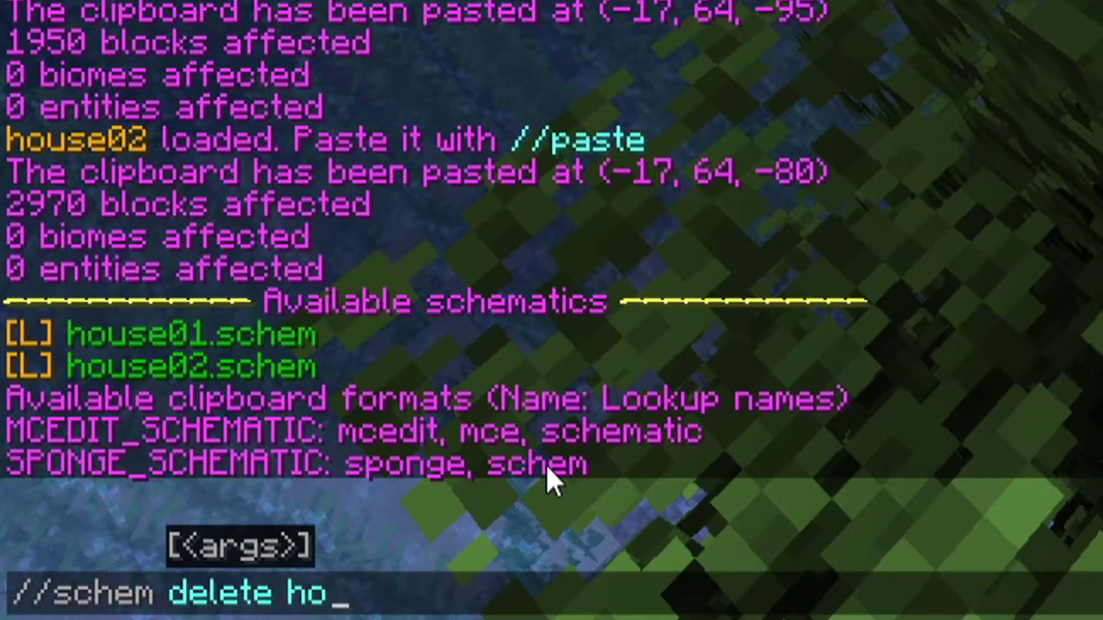
pyautogui.write('use01')
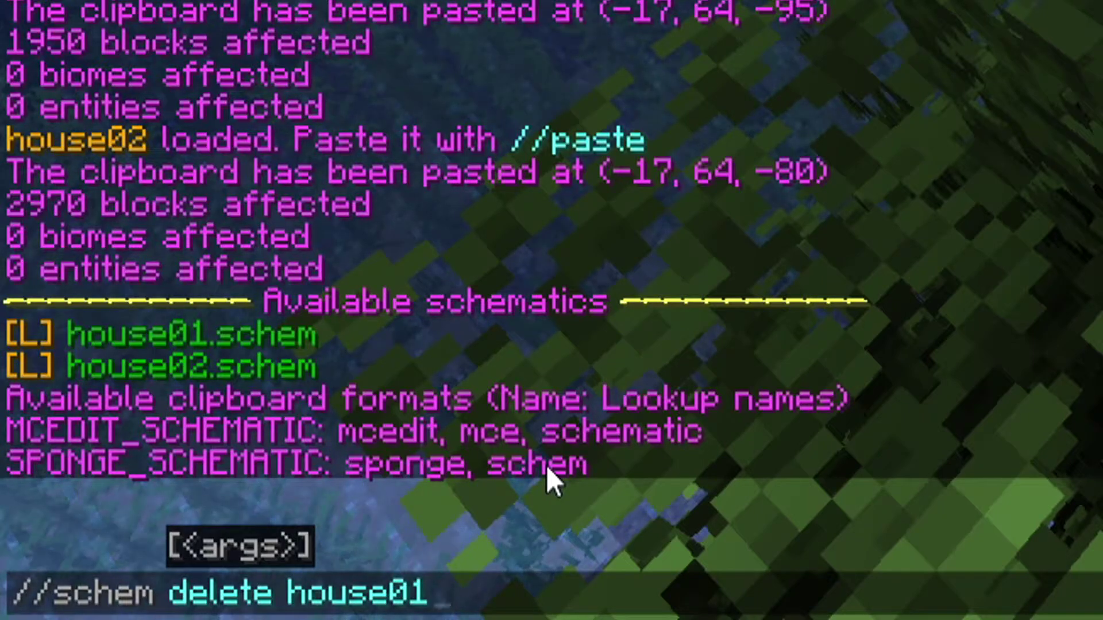
# Discard the unsent schematic delete command and close the chat.
pyautogui.press('BackSpace')
pyautogui.press('BackSpace')
pyautogui.press('BackSpace')
pyautogui.press('BackSpace')
pyautogui.press('BackSpace')
pyautogui.press('BackSpace')
pyautogui.press('BackSpace')
pyautogui.press('BackSpace')
pyautogui.press('BackSpace')
pyautogui.press('BackSpace')
pyautogui.press('BackSpace')
pyautogui.press('BackSpace')
pyautogui.press('BackSpace')
pyautogui.press('Escape')
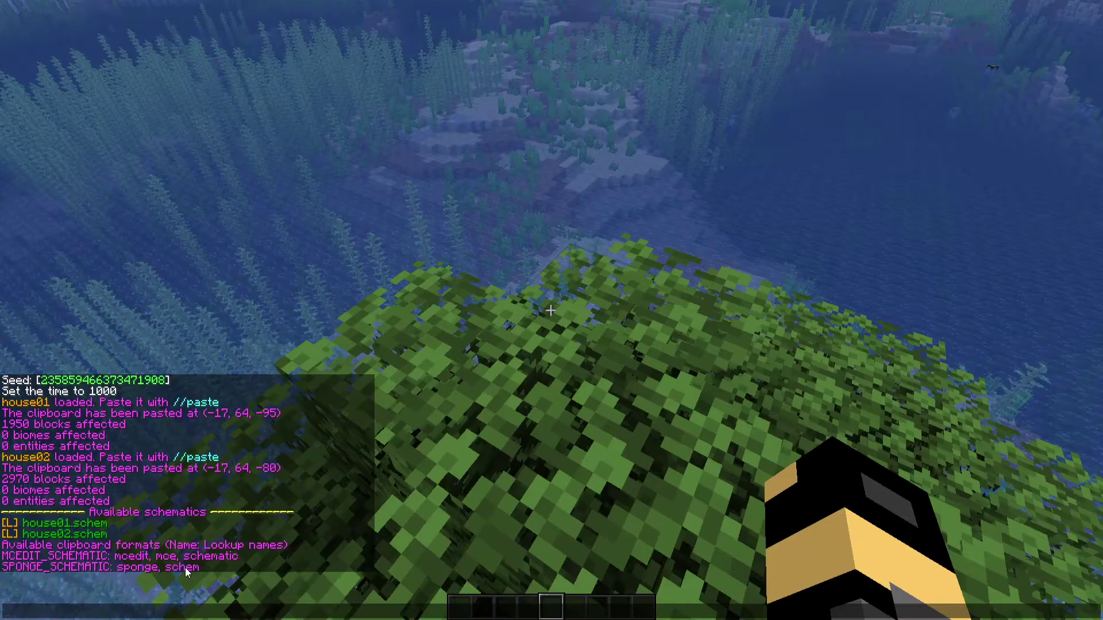
pyautogui.press('Escape')
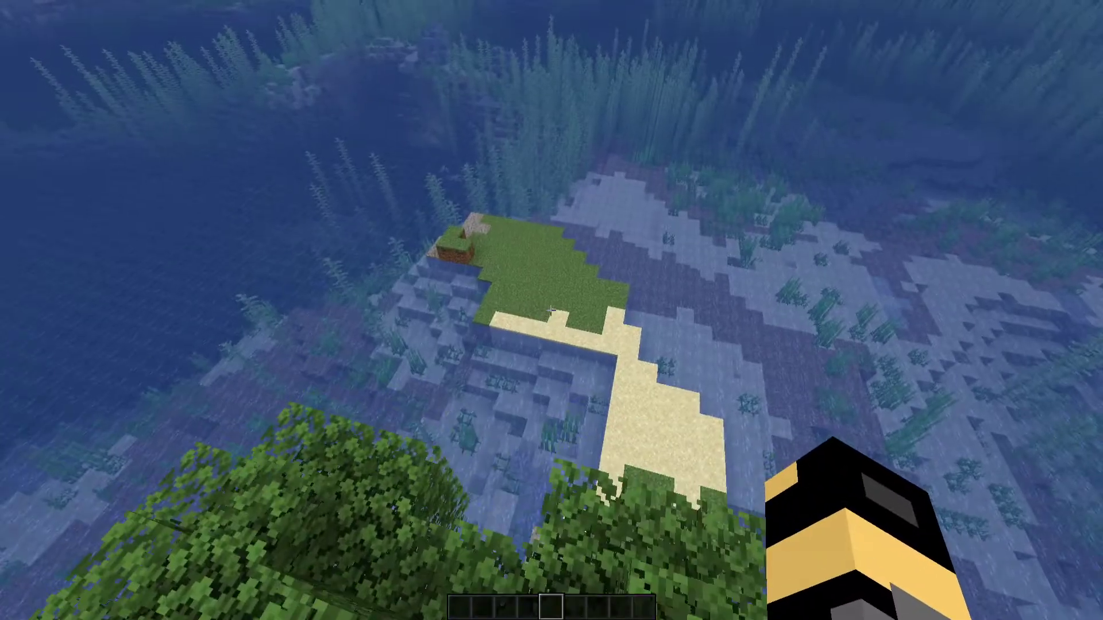
# Fly down from the tree to the small island and look around its sand and grass.
pyautogui.press('w')
pyautogui.press('shift')
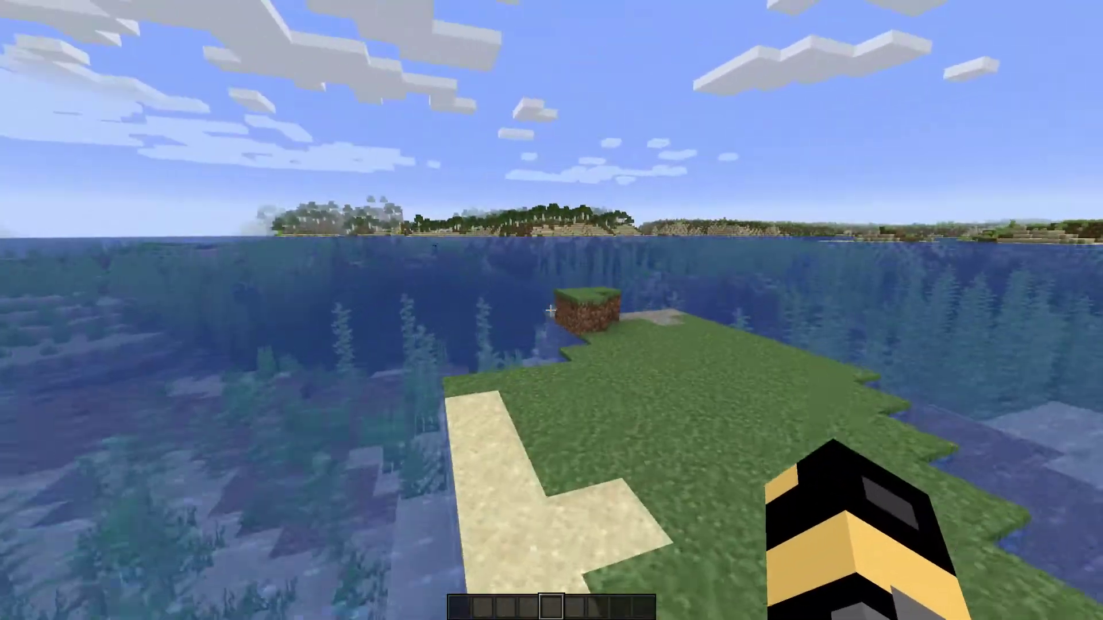
pyautogui.press('w')
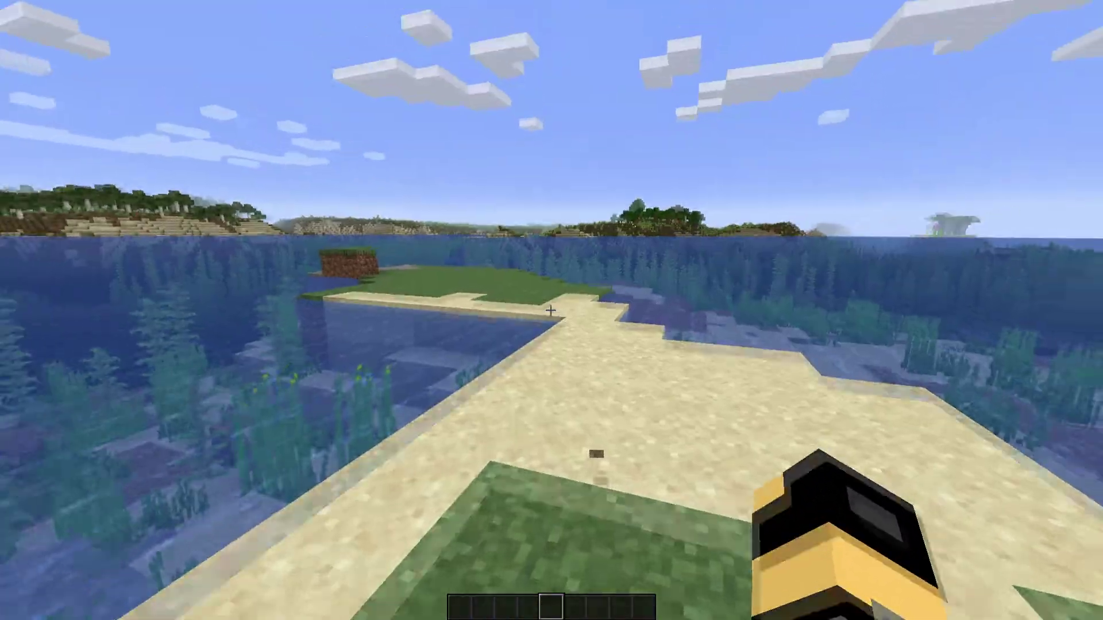
pyautogui.press('w')
pyautogui.press('w')
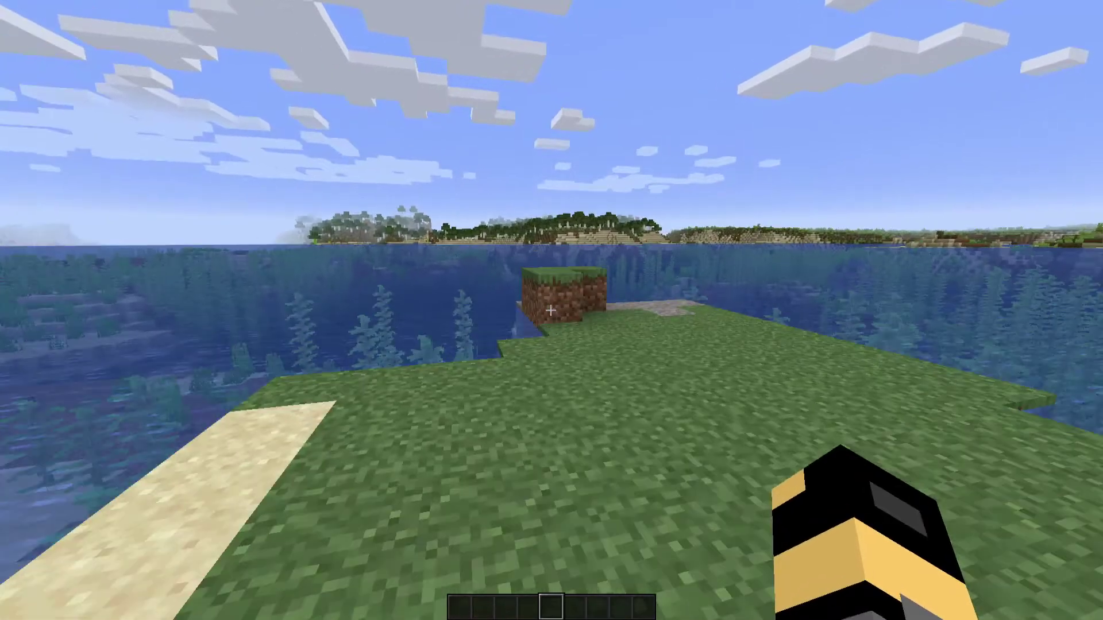
pyautogui.press('w')
pyautogui.press('space')
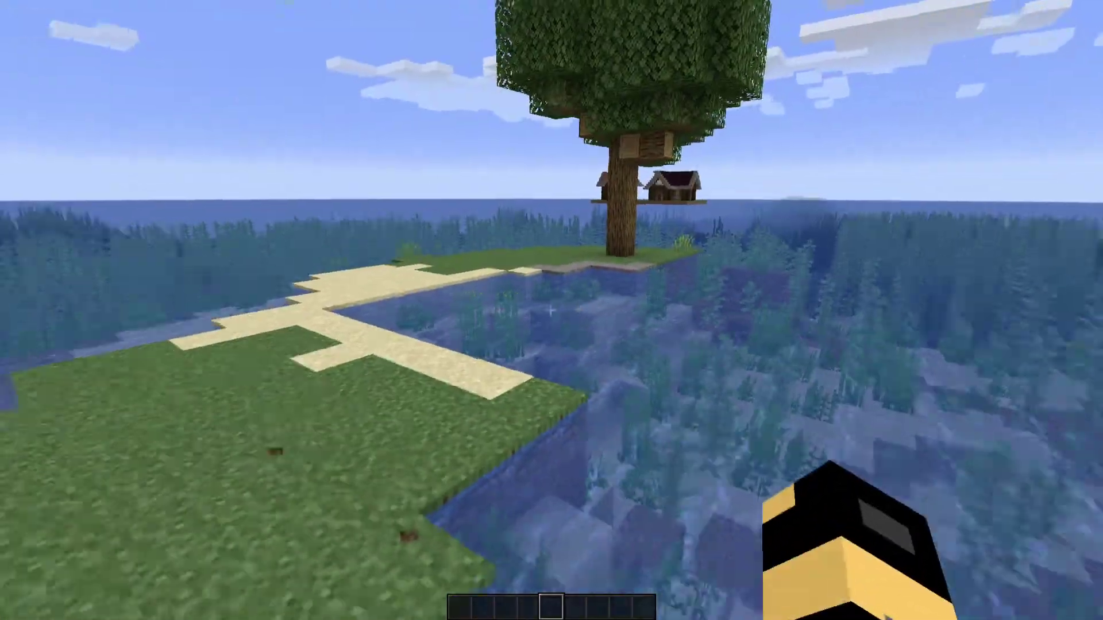
pyautogui.press('w')
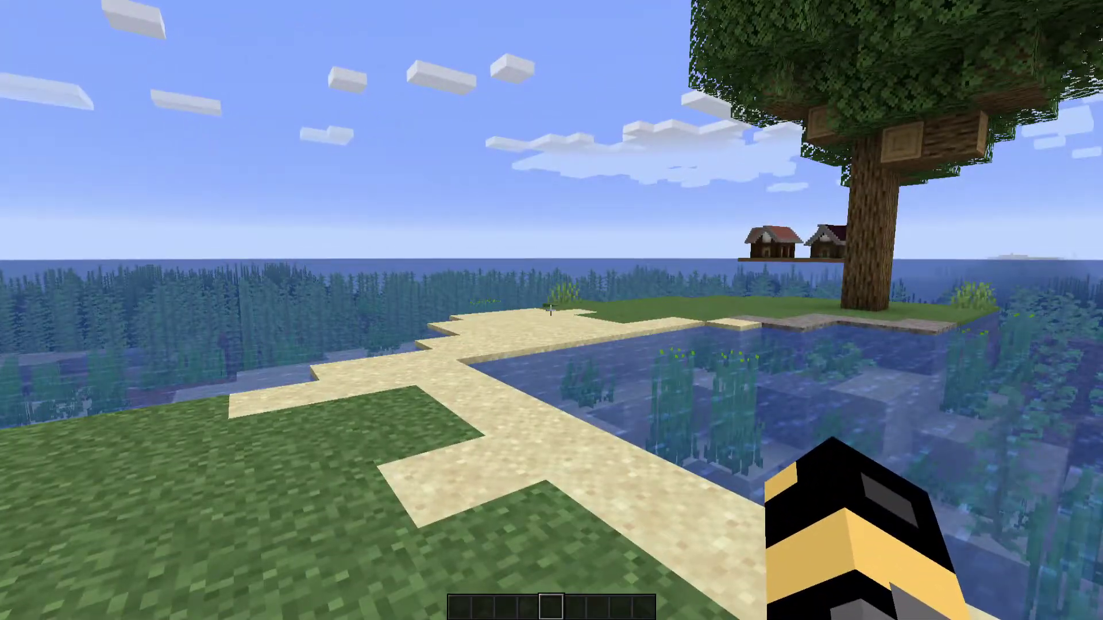
# Open the resource pack folder from the game options and browse to aworldedit2 > config > worldedit > schematics.
pyautogui.press('Escape')
pyautogui.click(497, 271)
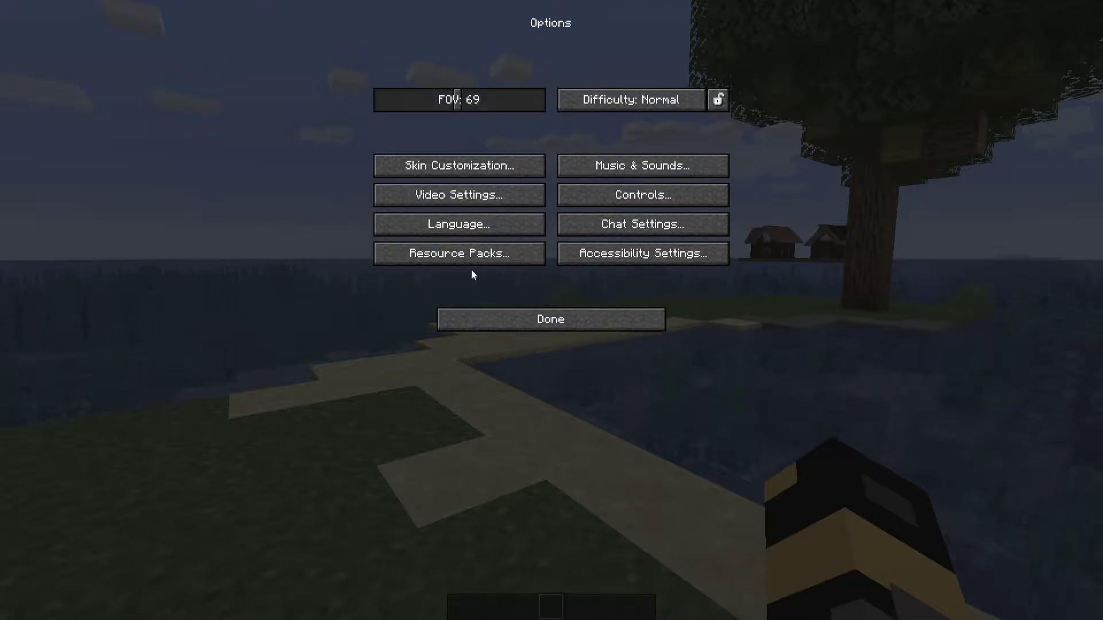
pyautogui.click(468, 256)
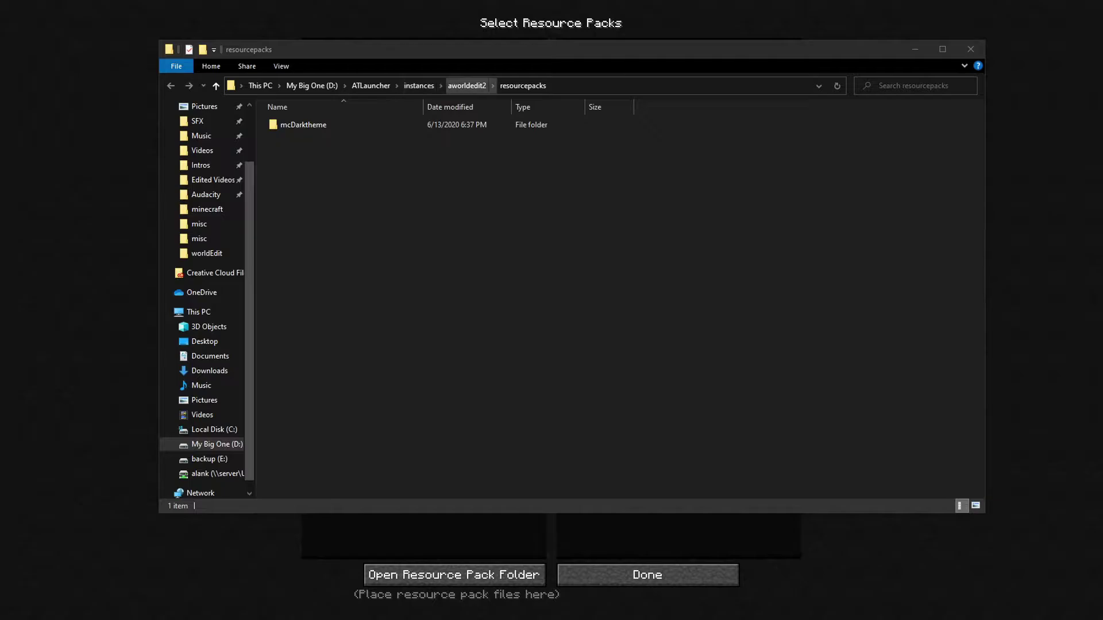
pyautogui.click(467, 86)
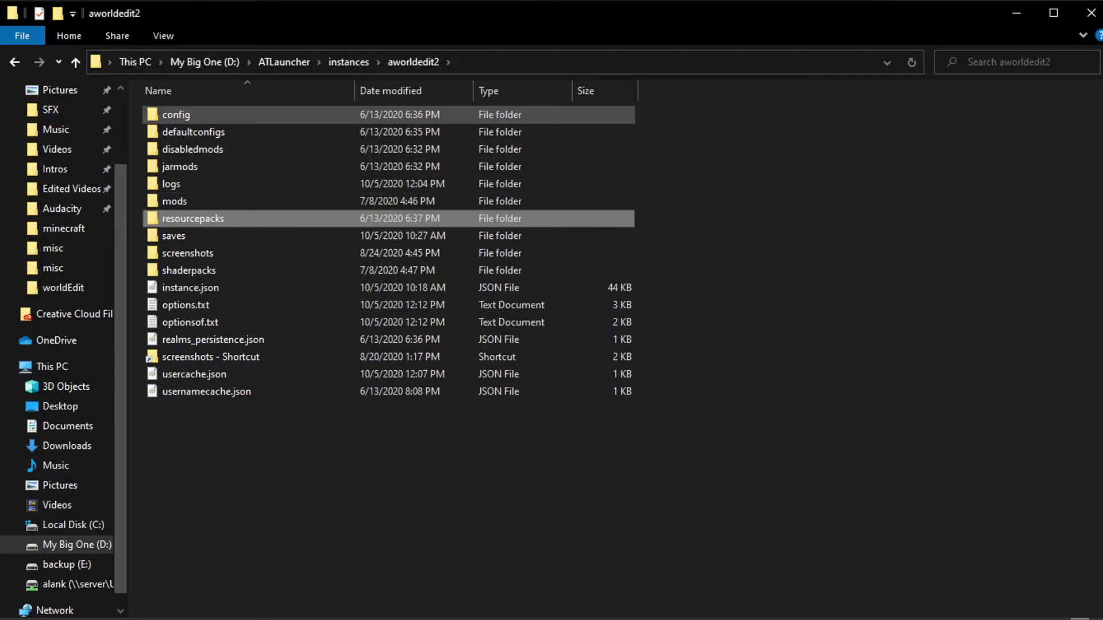
pyautogui.doubleClick(175, 114)
pyautogui.doubleClick(175, 114)
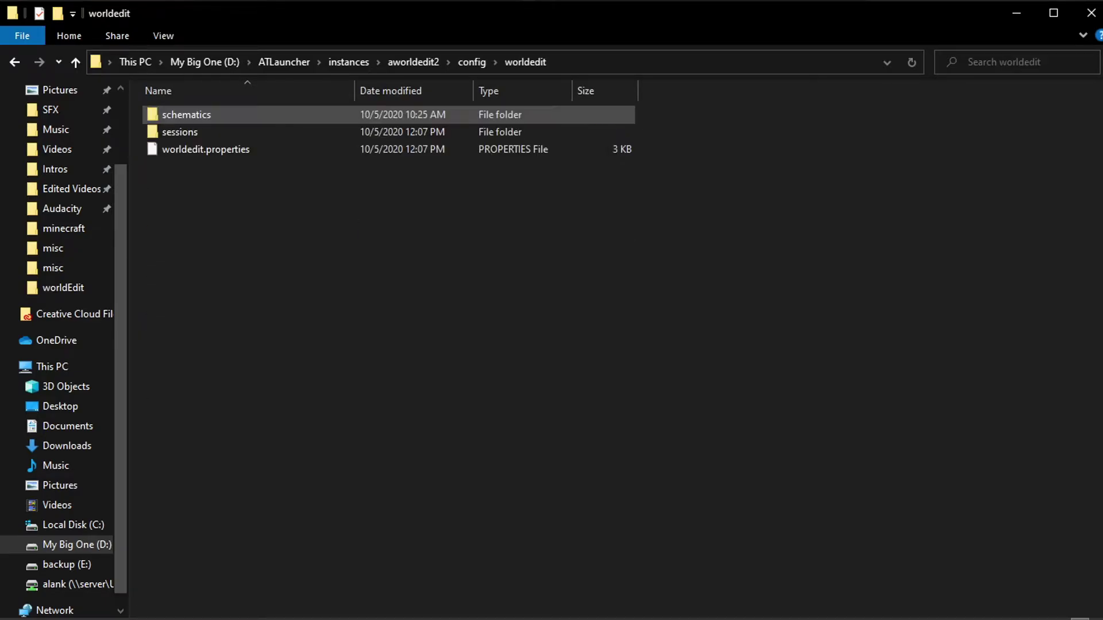
pyautogui.doubleClick(175, 114)
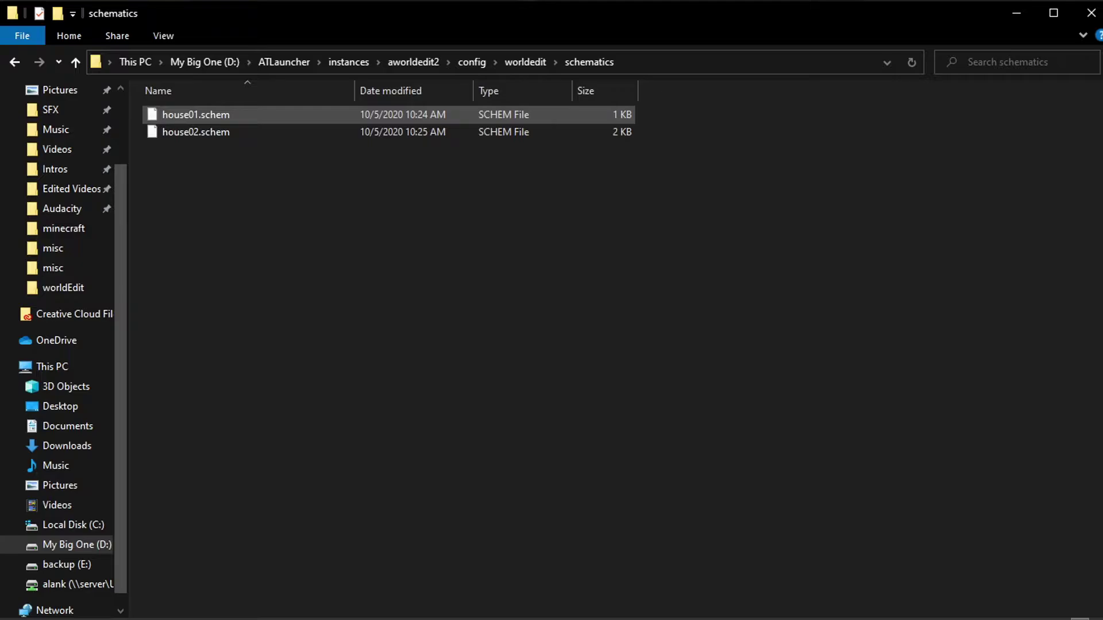
# Copy the house02.schem file and paste it into the schematics folder.
pyautogui.click(195, 132)
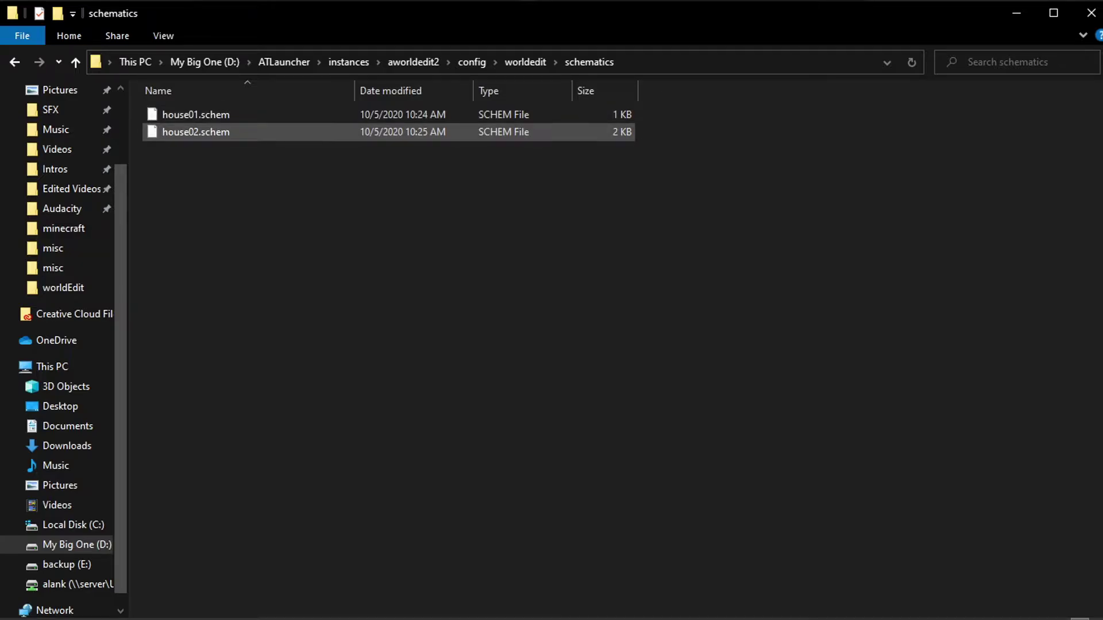
pyautogui.moveTo(196, 131); pyautogui.dragTo(1102, 244)
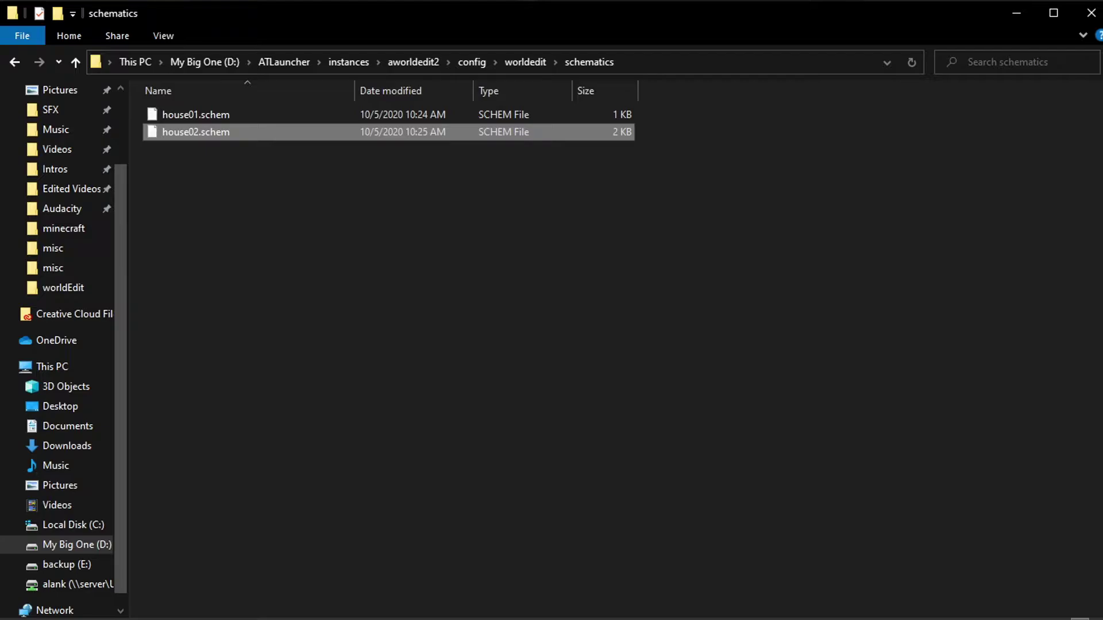
pyautogui.rightClick(211, 133)
pyautogui.rightClick(259, 243)
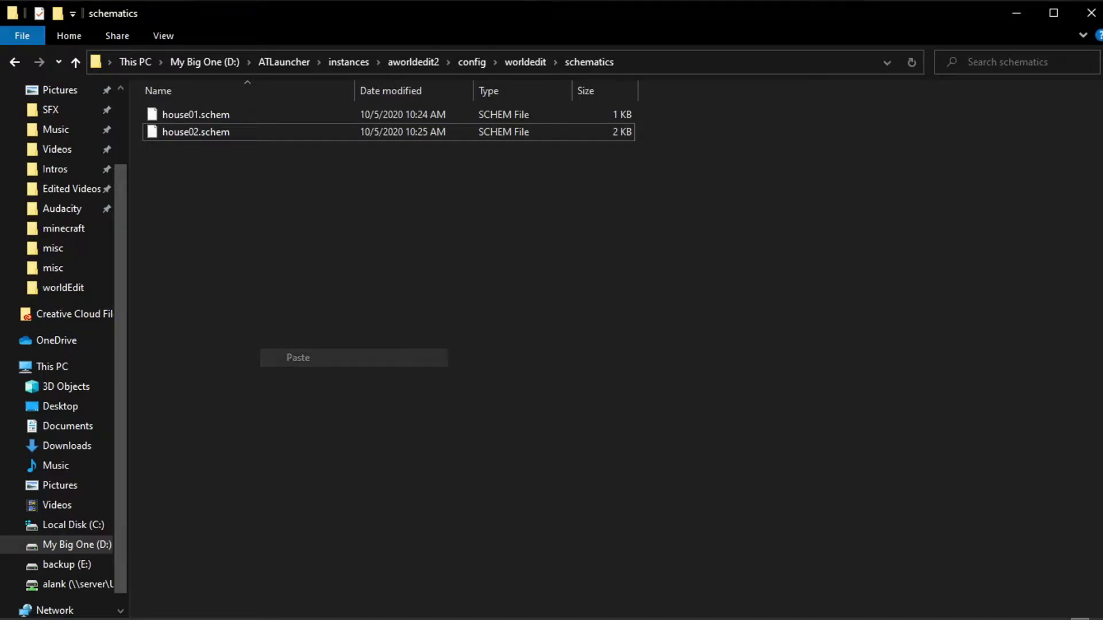